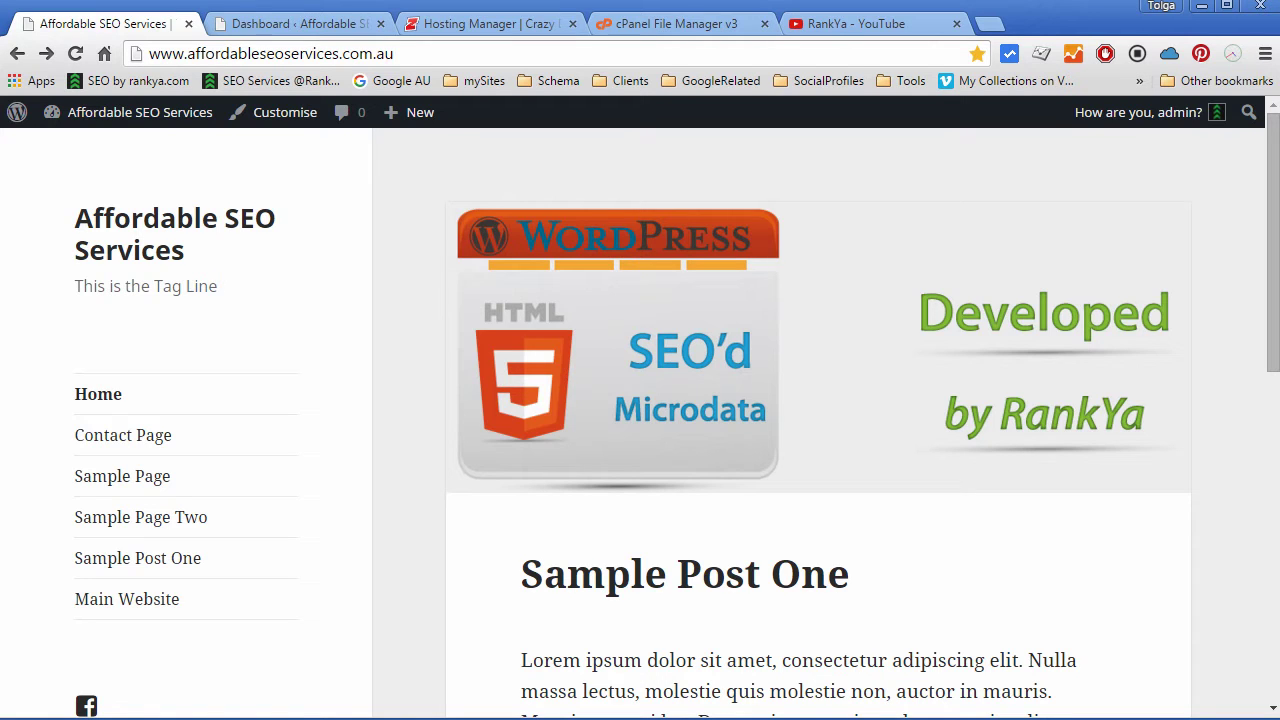
Step: Go from the WordPress admin dashboard to the Crazy Domains hosting manager for the site
{"action": "left_click", "coordinate": [310, 26]}
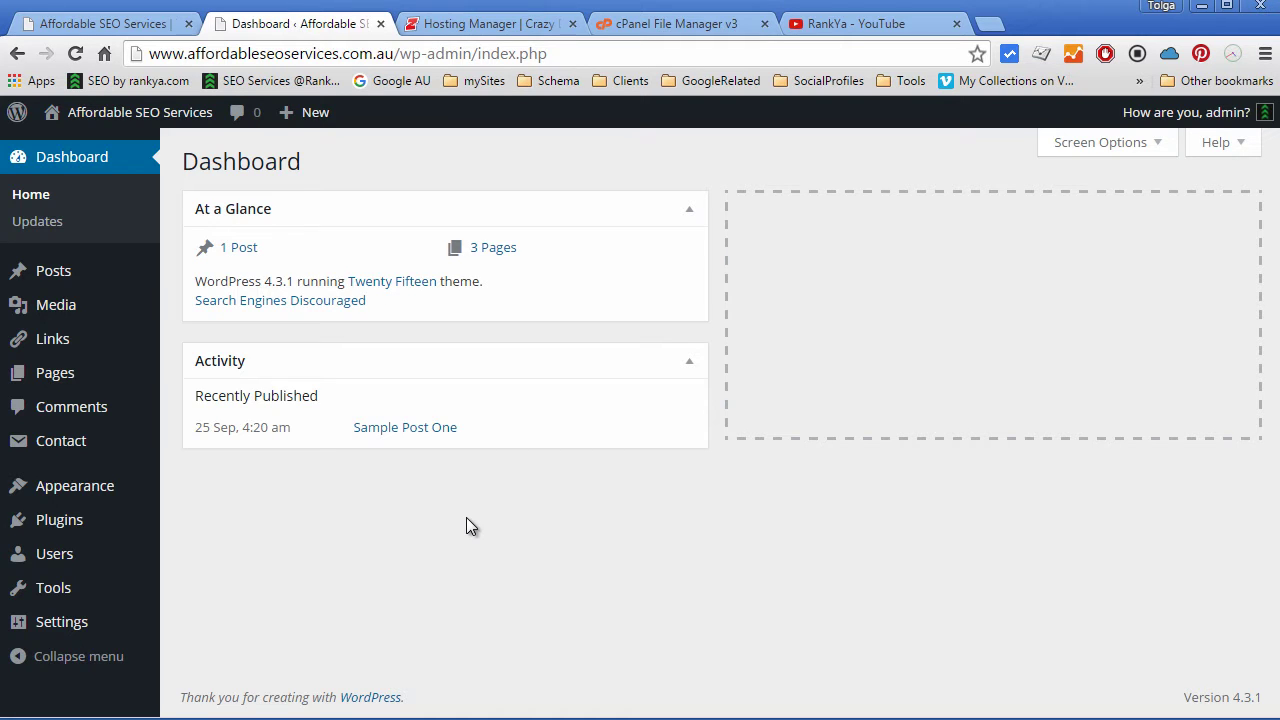
{"action": "left_click", "coordinate": [478, 24]}
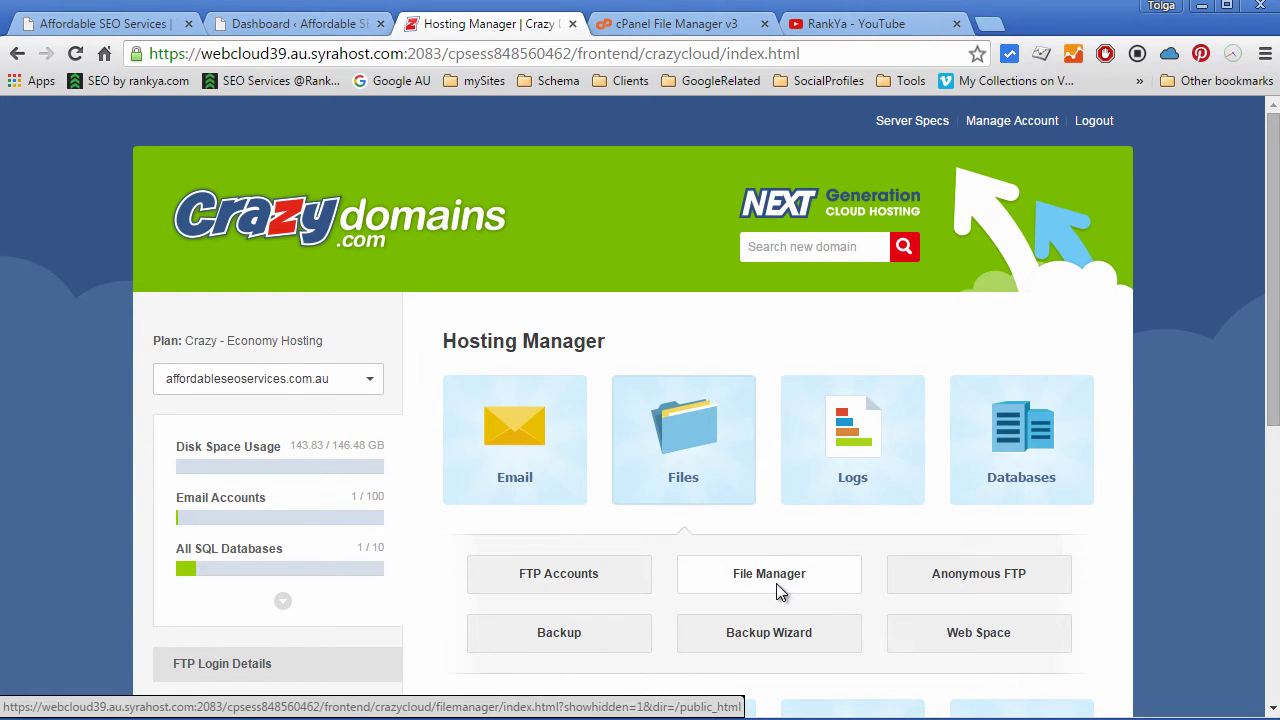
Step: Bring up the public_html file listing in cPanel File Manager v3
{"action": "left_click", "coordinate": [634, 28]}
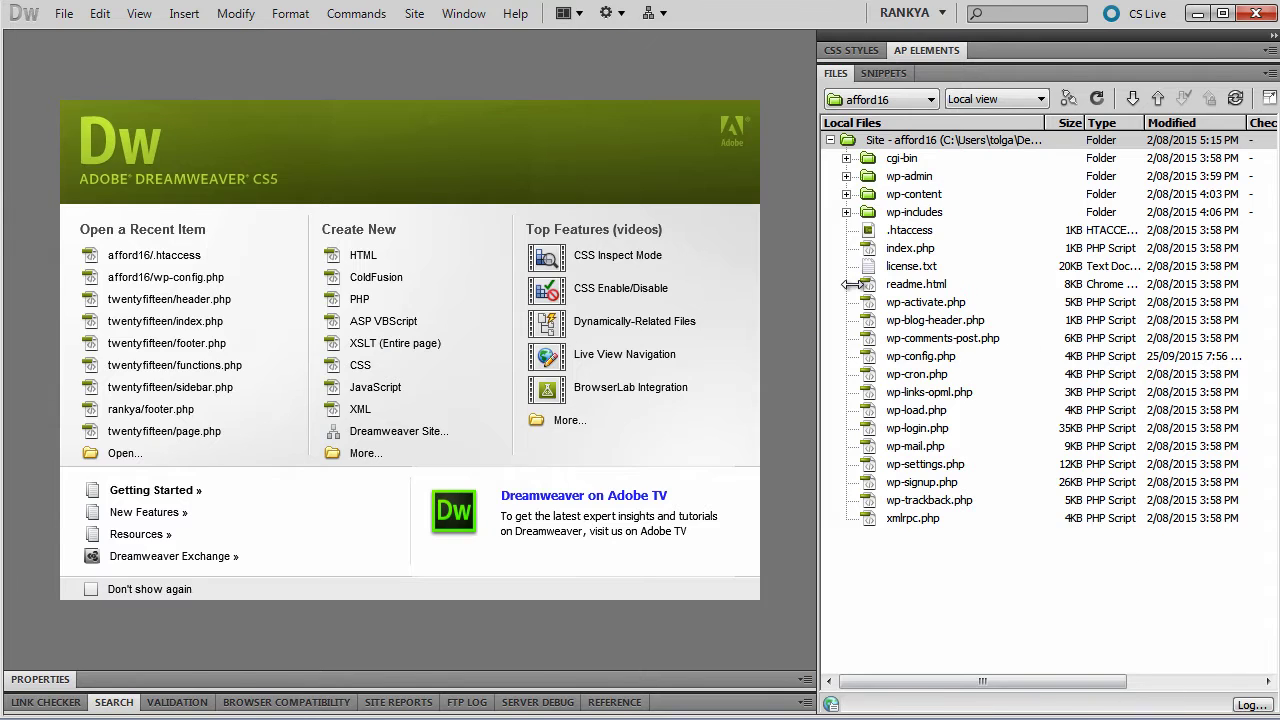
Step: Maximise Dreamweaver's Files panel and inspect readme.html, wp-config.php and wp-links-opml.php
{"action": "left_click_drag", "start_coordinate": [818, 297], "coordinate": [8, 260]}
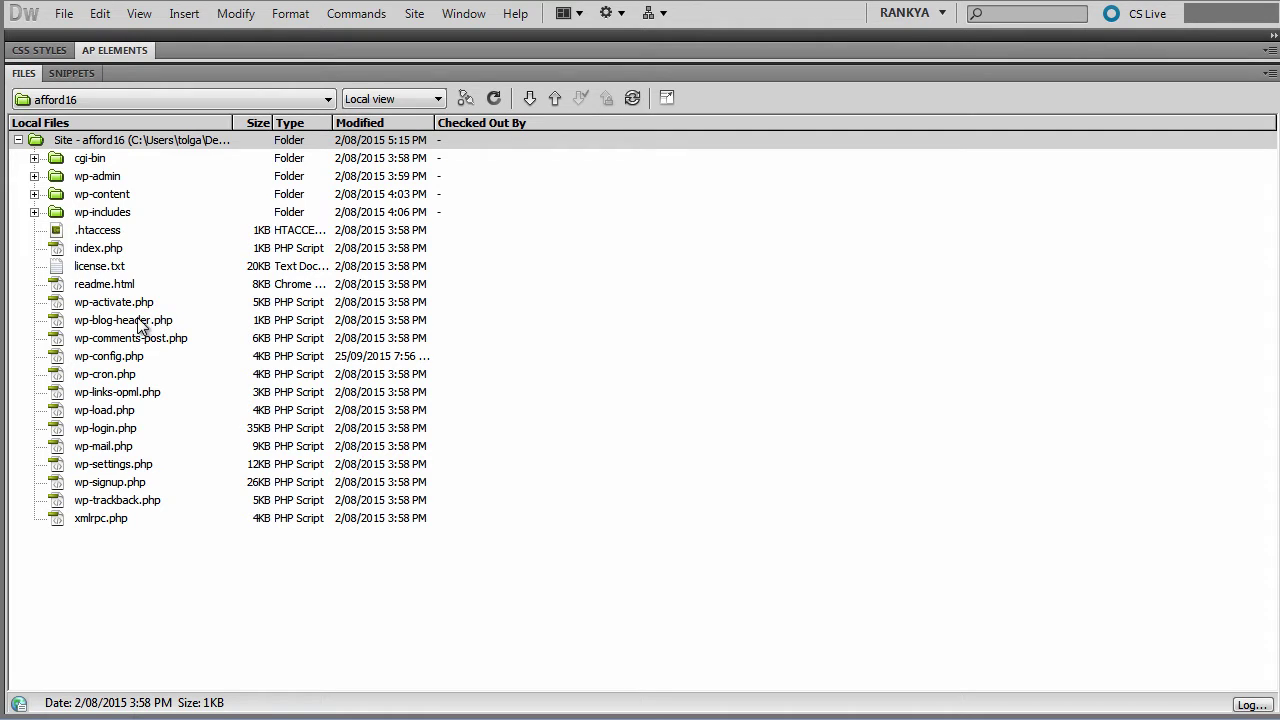
{"action": "left_click", "coordinate": [92, 287]}
{"action": "left_click", "coordinate": [93, 357]}
{"action": "left_click", "coordinate": [90, 393]}
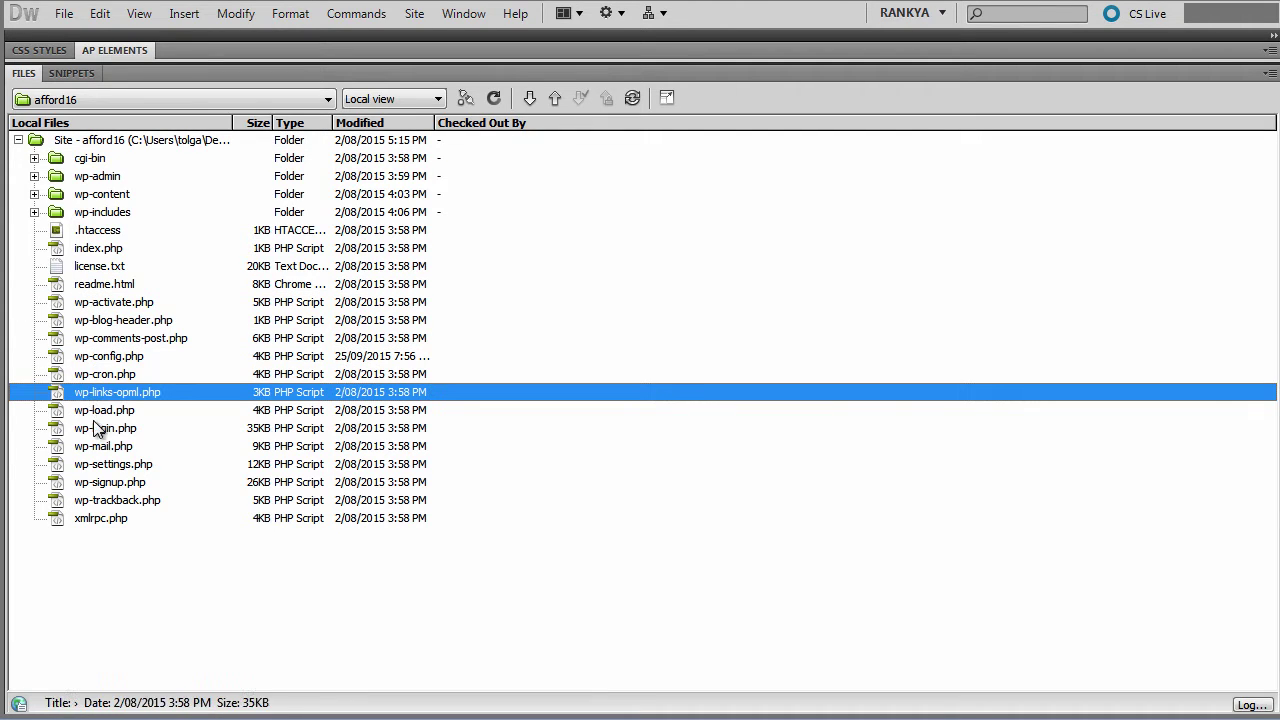
{"action": "left_click", "coordinate": [81, 362]}
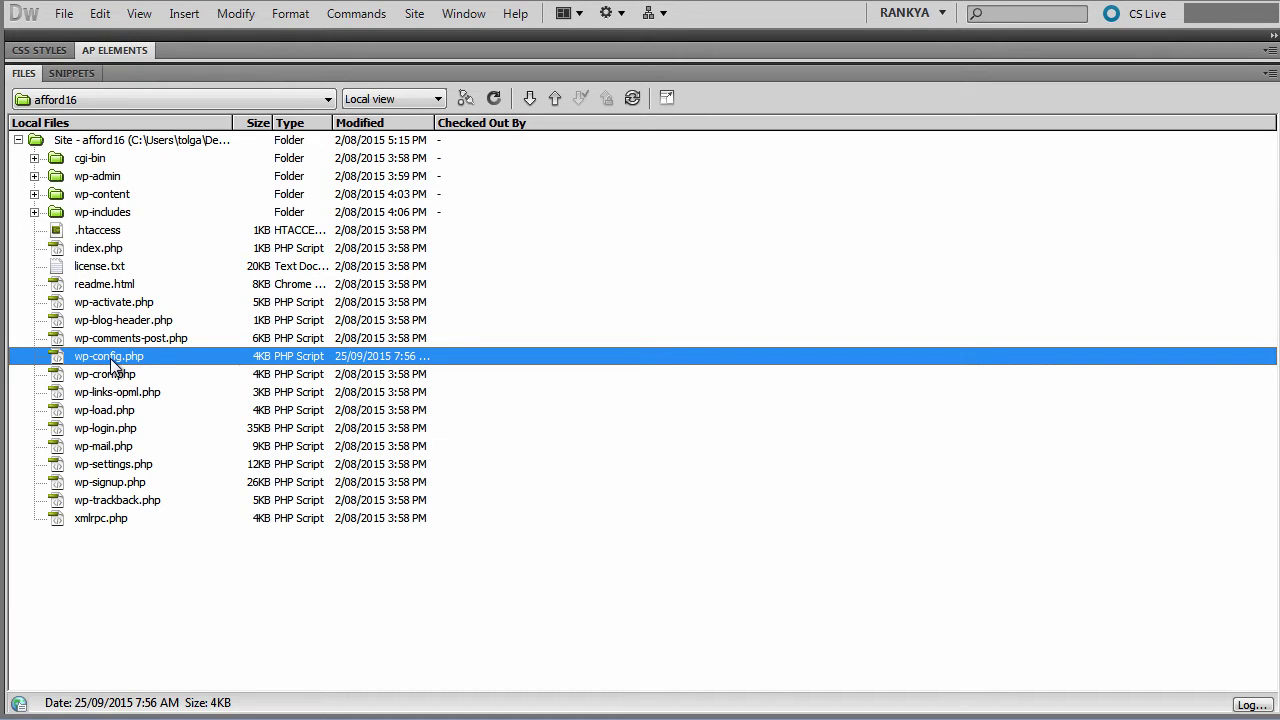
Step: Inspect wp-load.php, wp-settings.php, index.php, wp-cron.php and wp-mail.php, ending on wp-config.php
{"action": "left_click", "coordinate": [104, 411]}
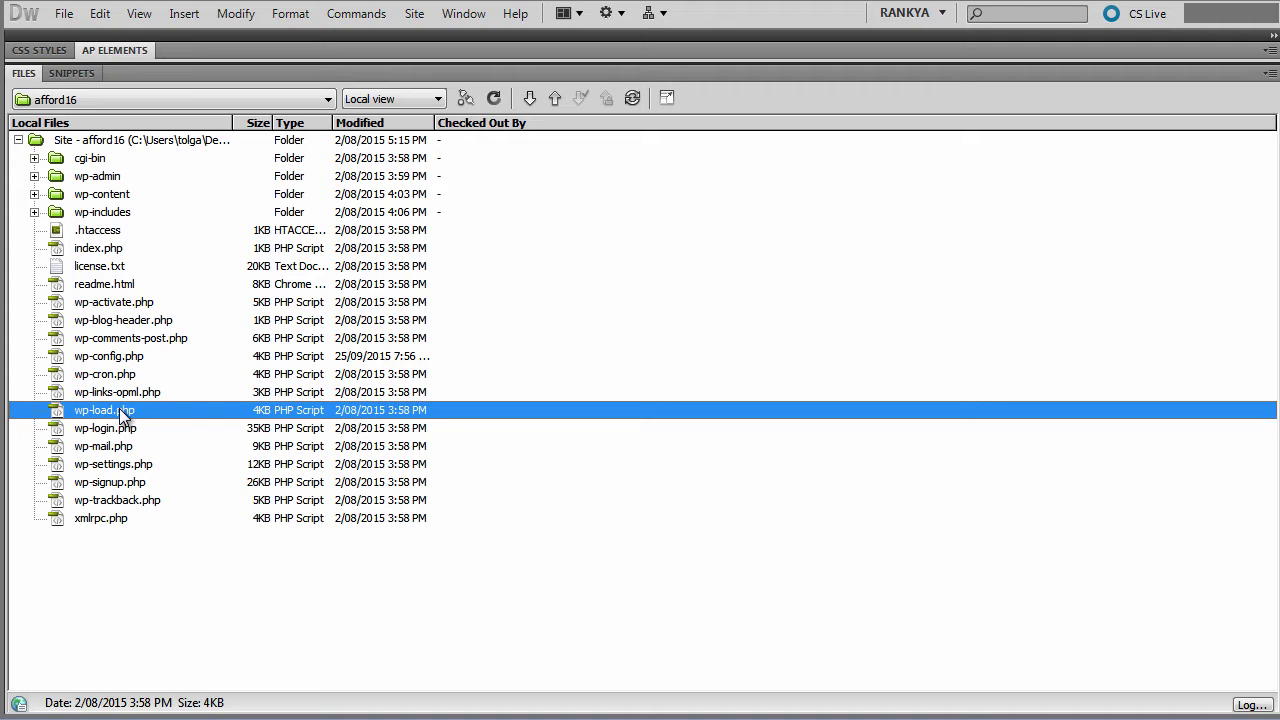
{"action": "left_click", "coordinate": [106, 466]}
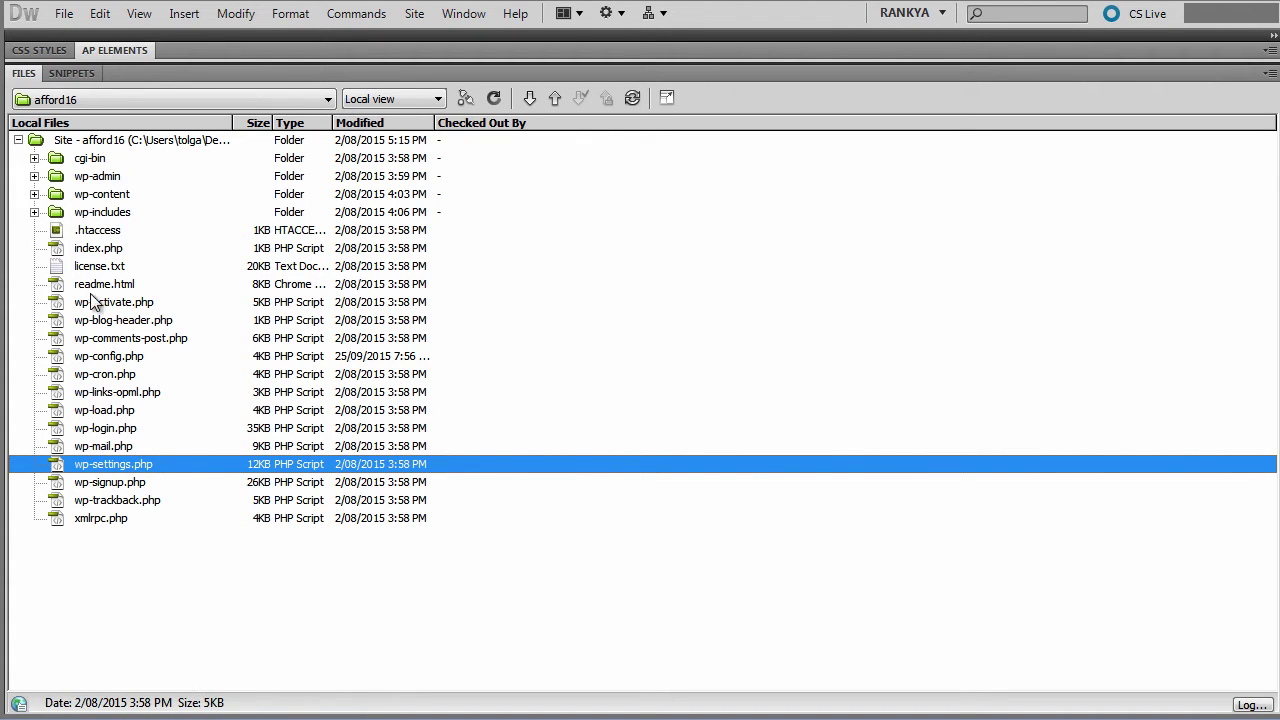
{"action": "left_click", "coordinate": [88, 250]}
{"action": "left_click", "coordinate": [88, 378]}
{"action": "left_click", "coordinate": [100, 447]}
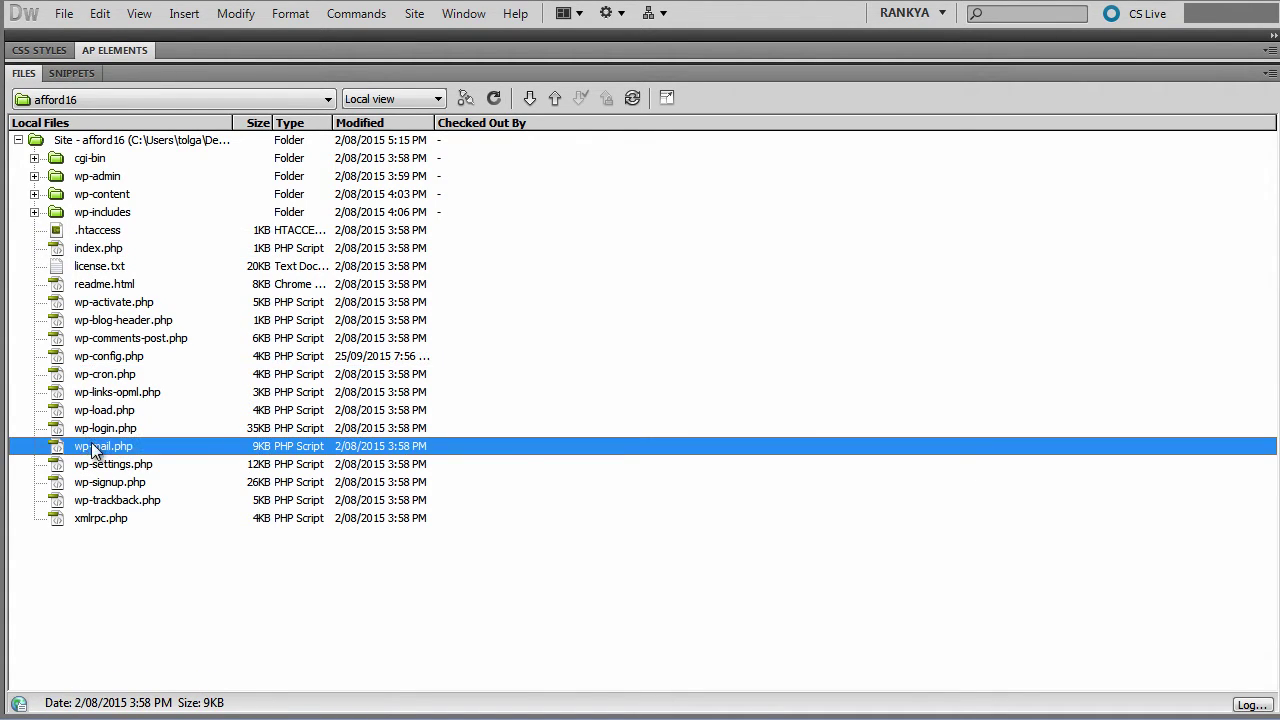
{"action": "left_click", "coordinate": [118, 360]}
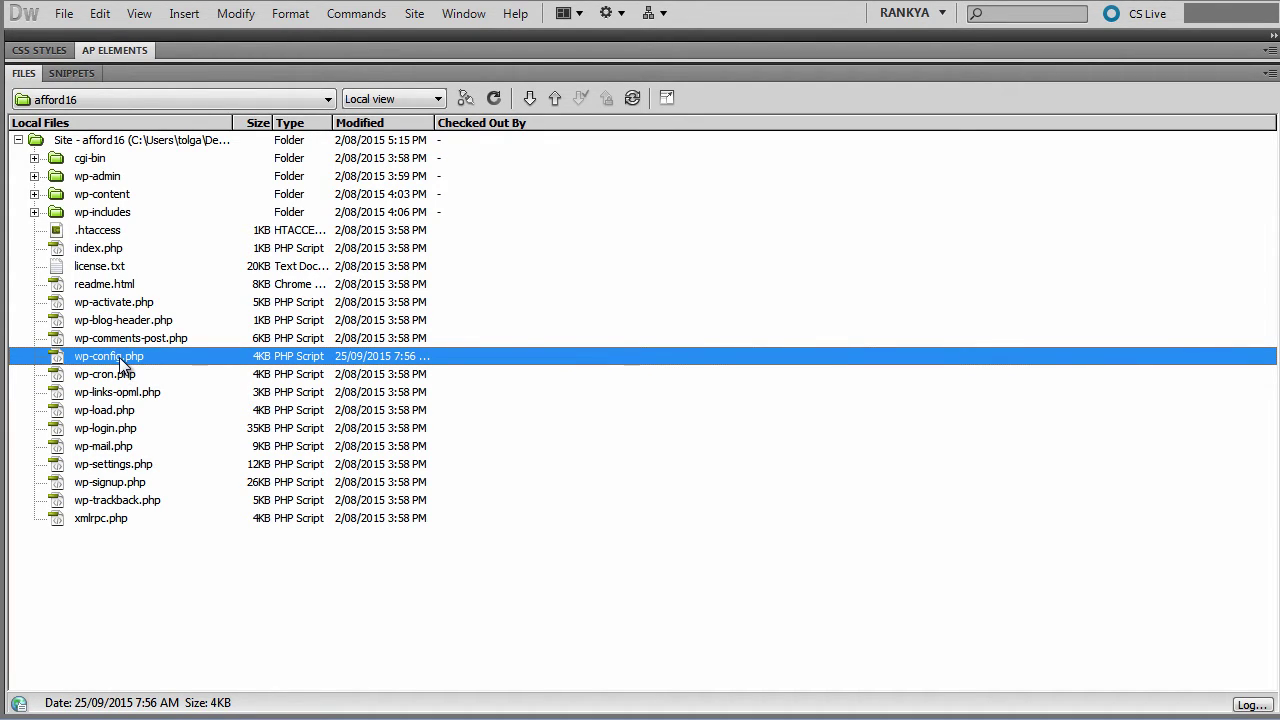
{"action": "left_click", "coordinate": [66, 214]}
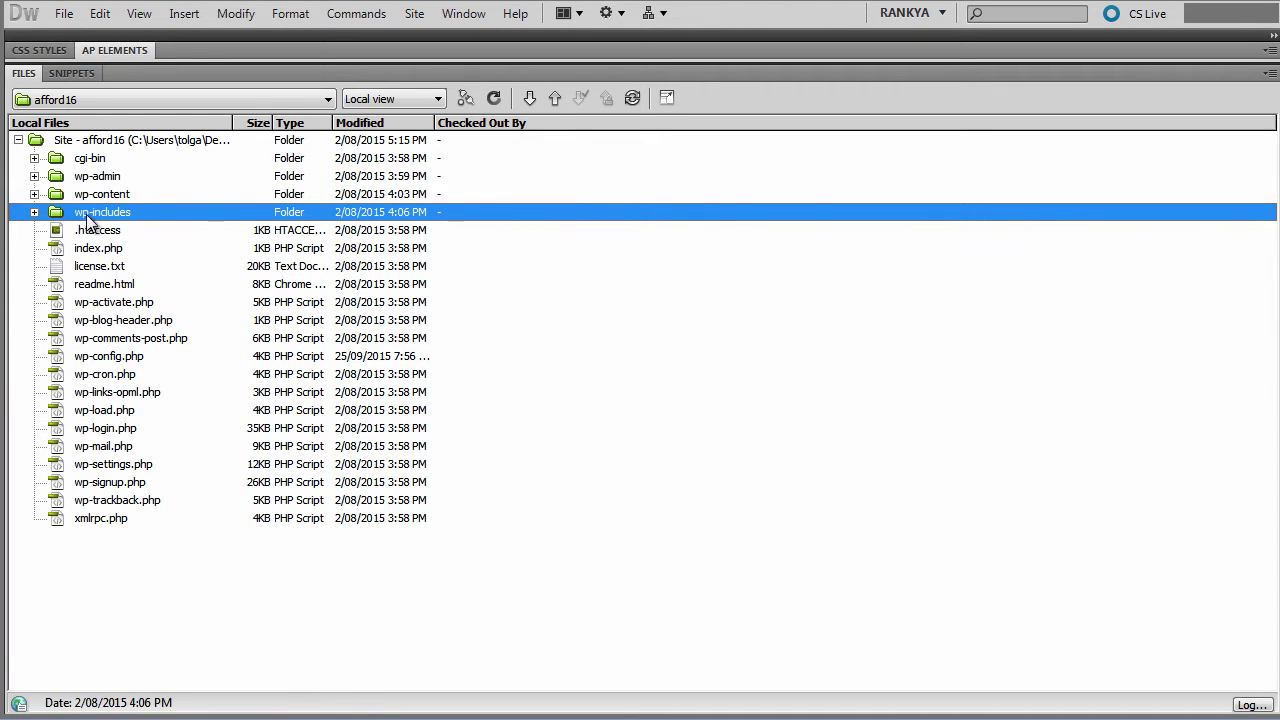
{"action": "double_click", "coordinate": [107, 212]}
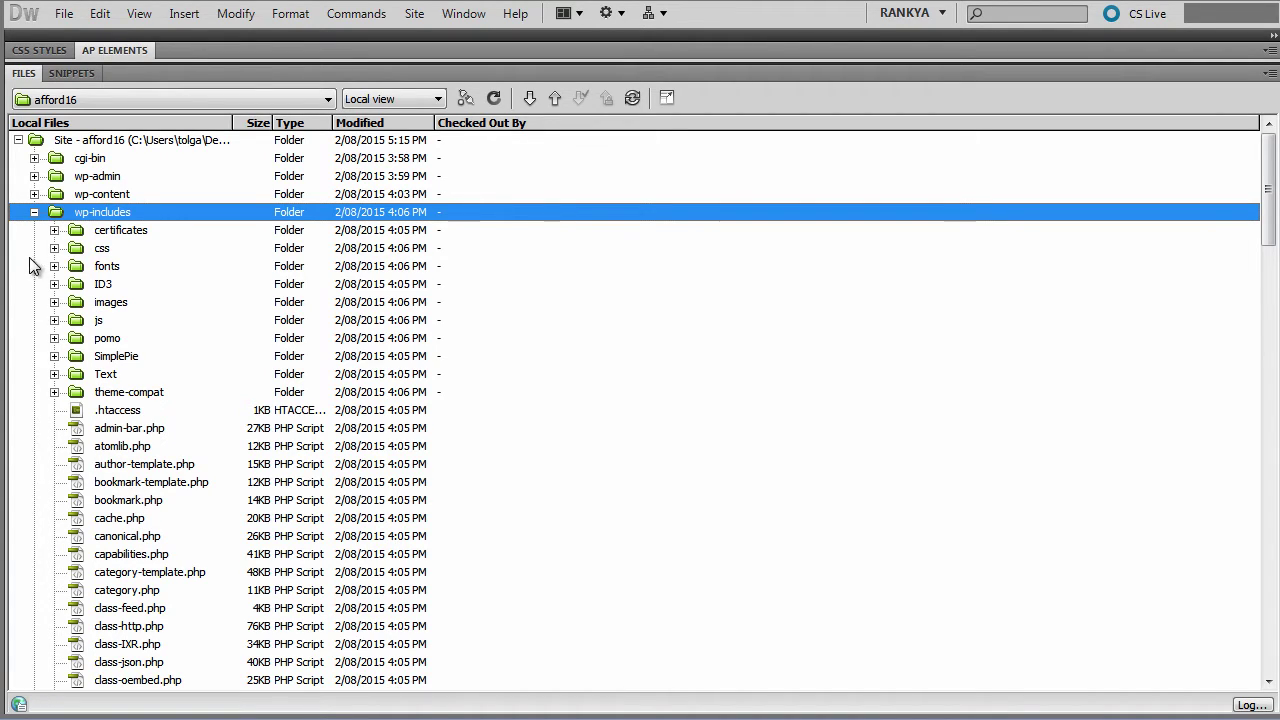
{"action": "left_click", "coordinate": [34, 213]}
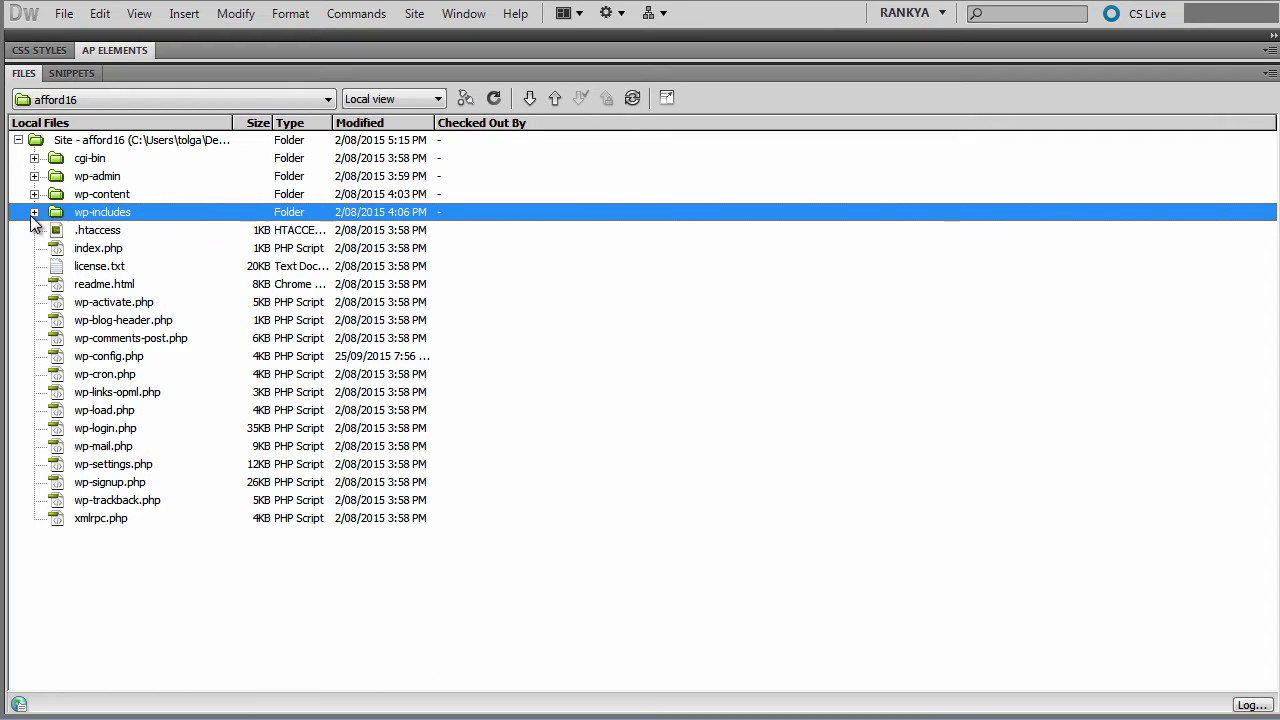
{"action": "left_click", "coordinate": [100, 176]}
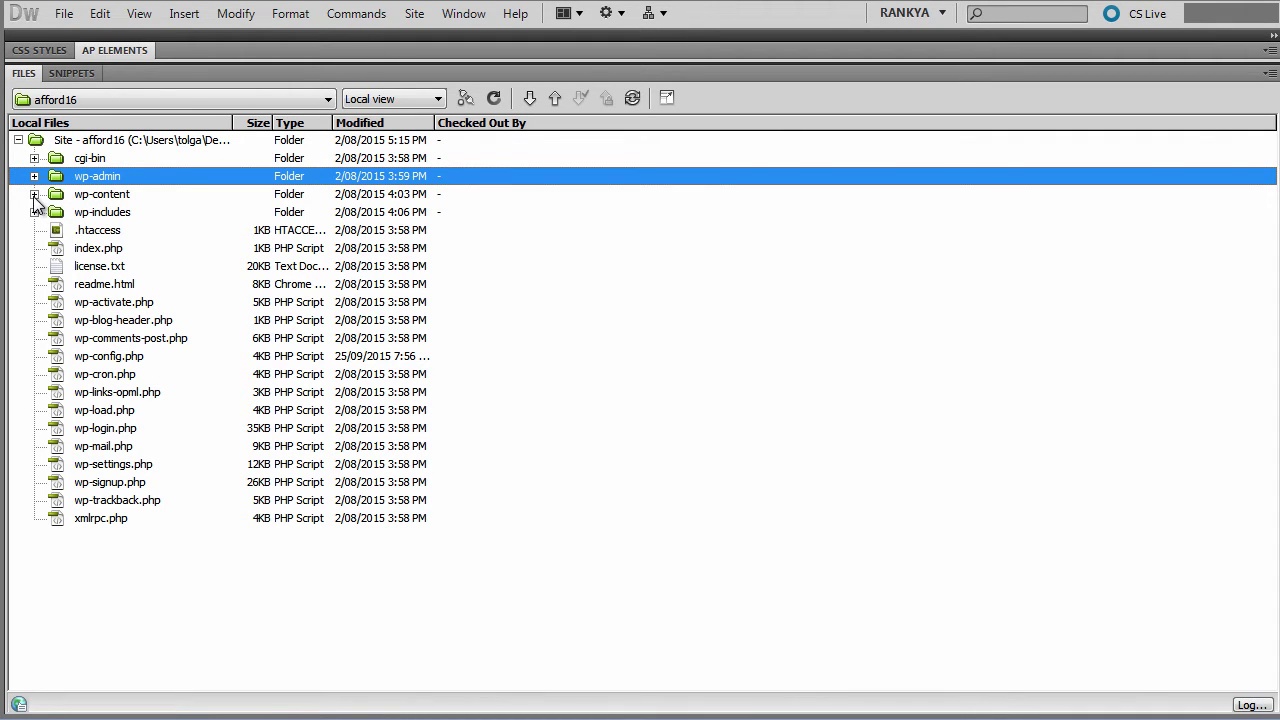
{"action": "left_click", "coordinate": [34, 196]}
{"action": "left_click", "coordinate": [76, 193]}
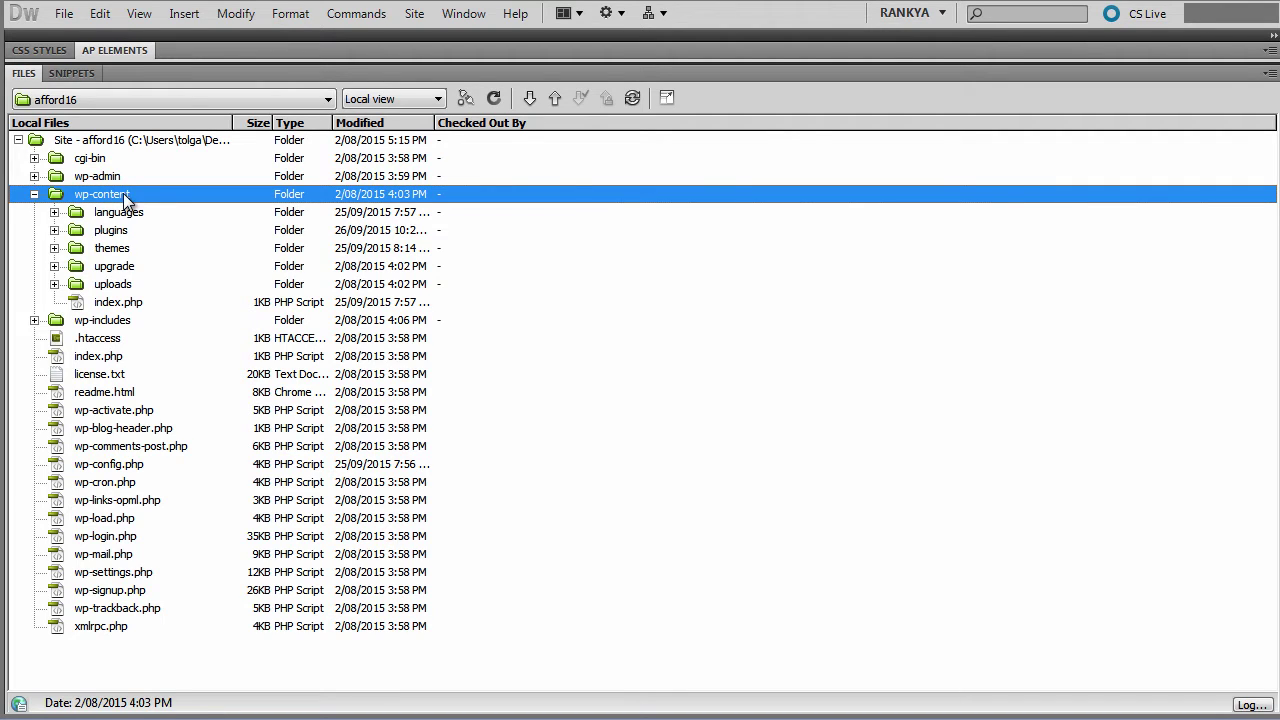
{"action": "left_click", "coordinate": [112, 287]}
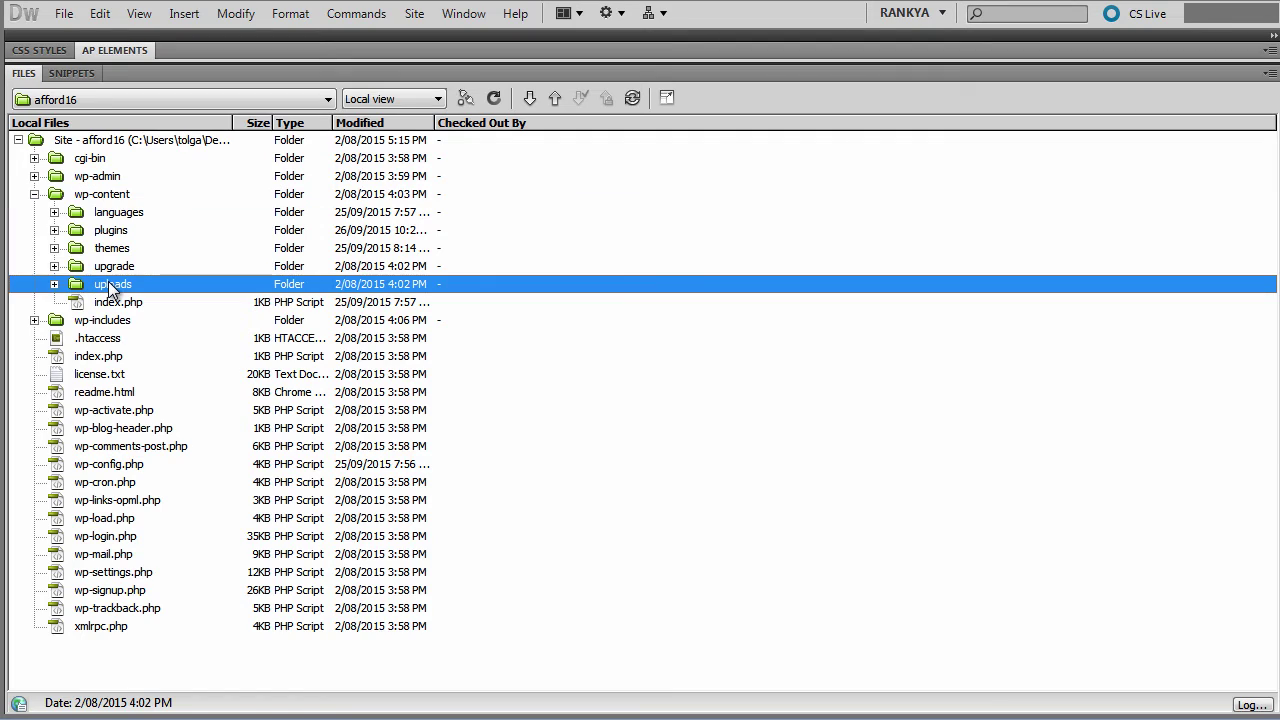
{"action": "left_click", "coordinate": [77, 247]}
{"action": "left_click", "coordinate": [54, 248]}
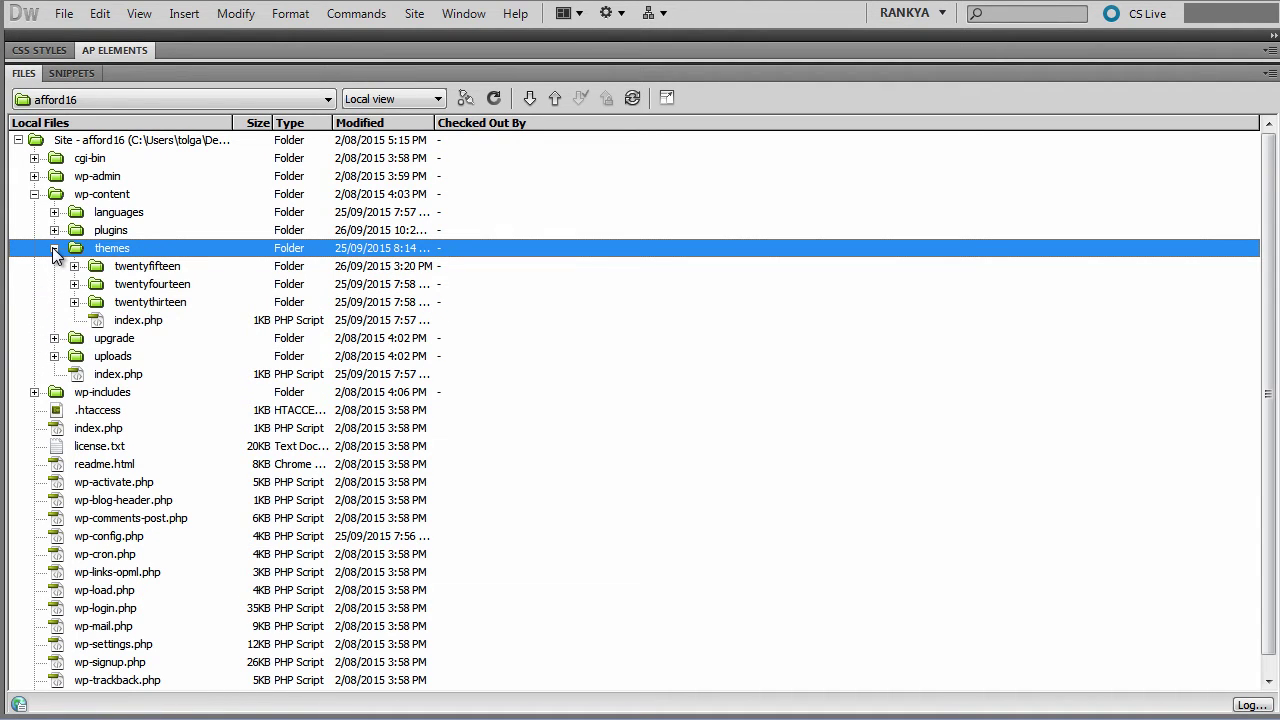
{"action": "left_click", "coordinate": [77, 230]}
{"action": "left_click", "coordinate": [54, 230]}
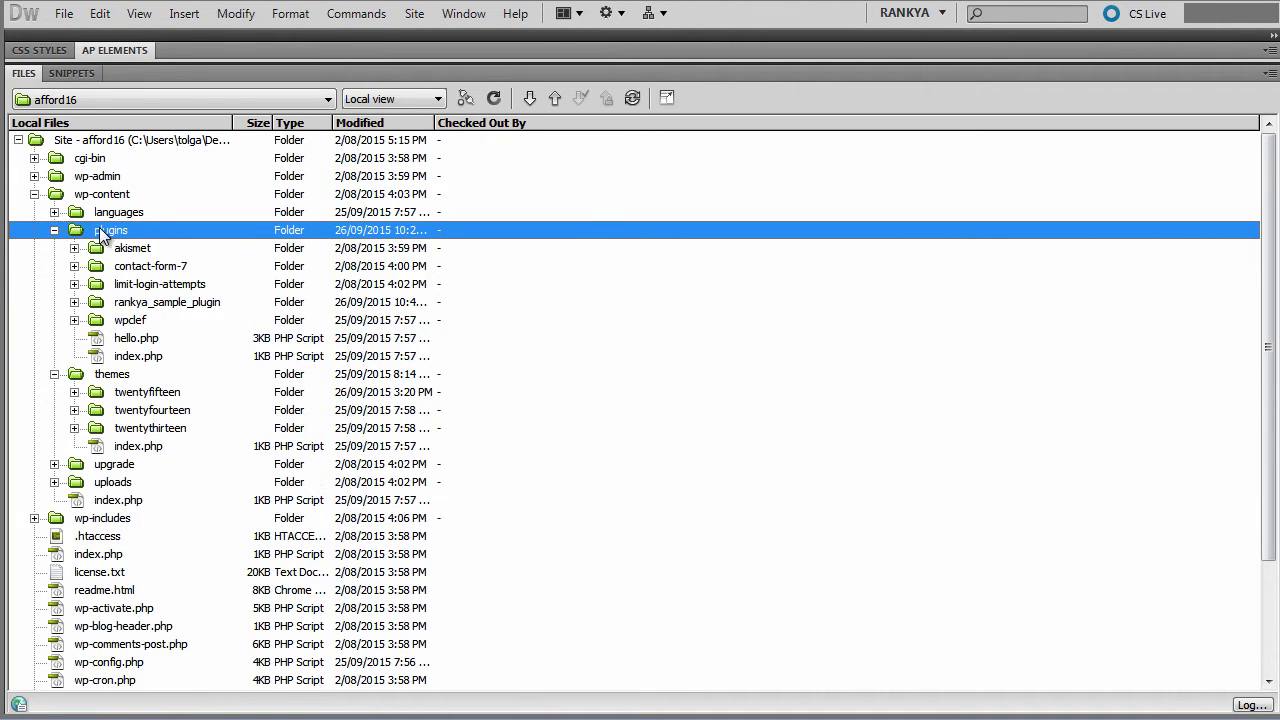
{"action": "left_click", "coordinate": [54, 212]}
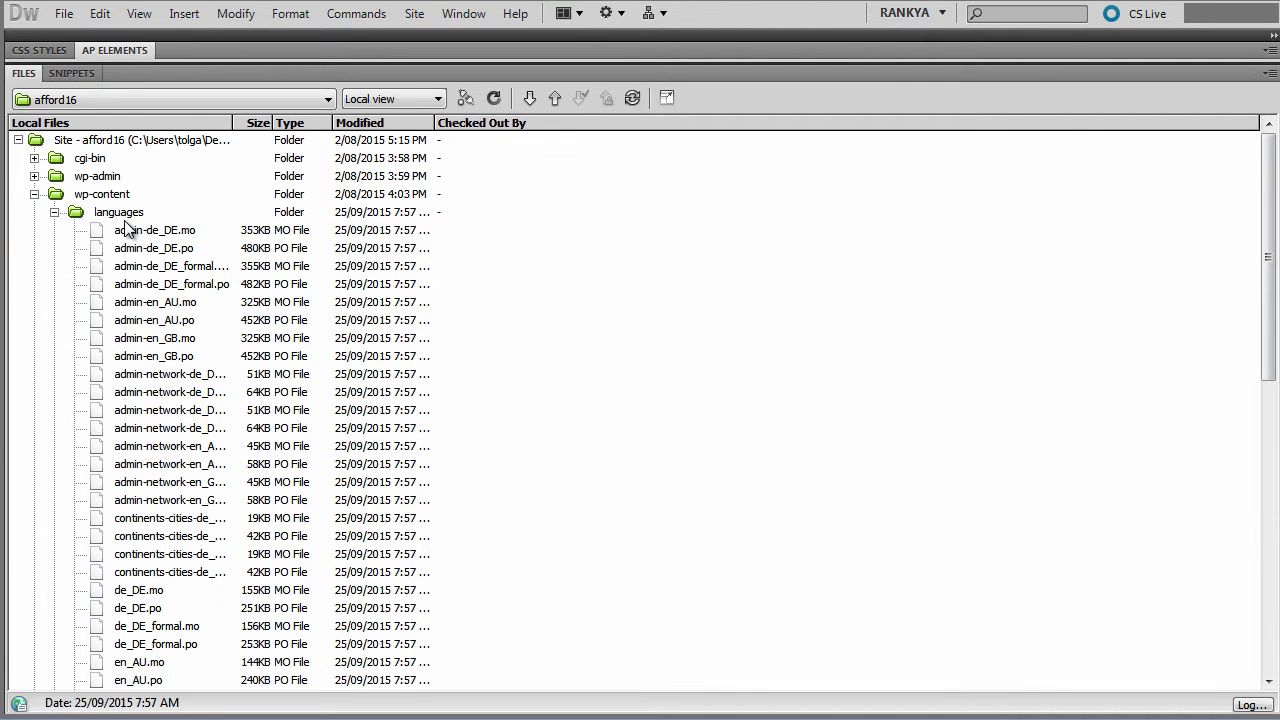
{"action": "left_click", "coordinate": [120, 213]}
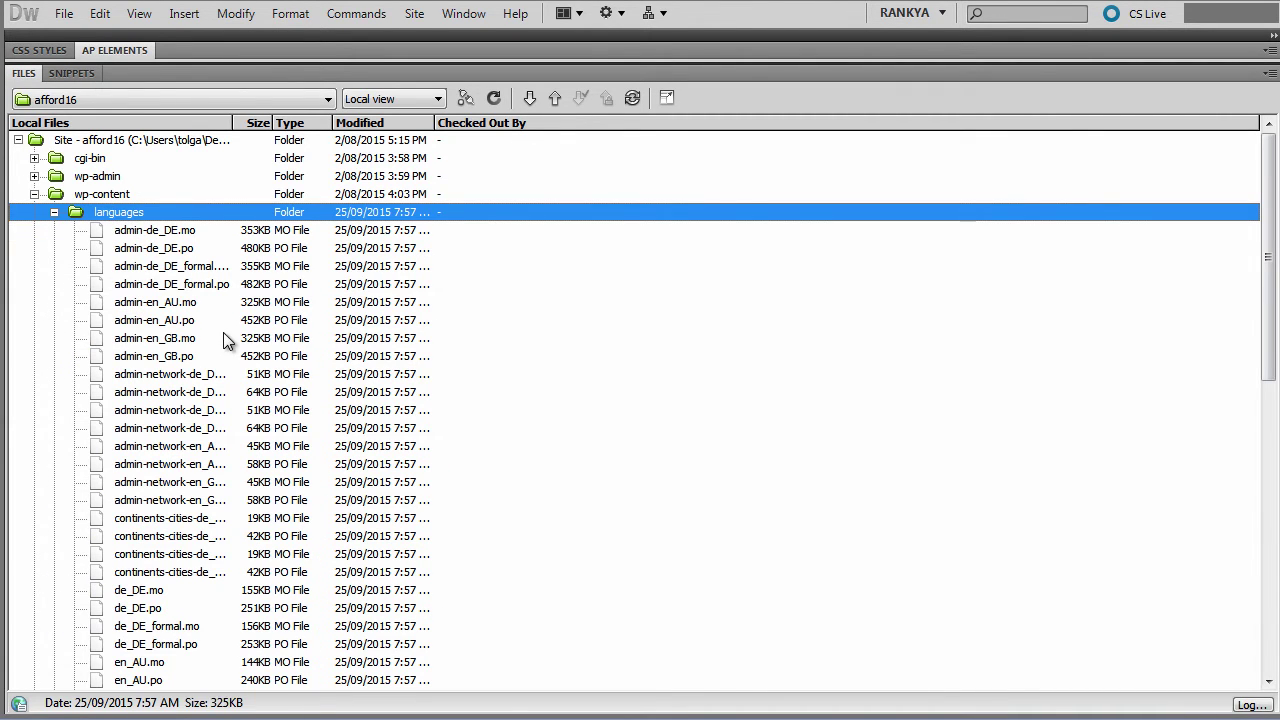
{"action": "left_click", "coordinate": [54, 212]}
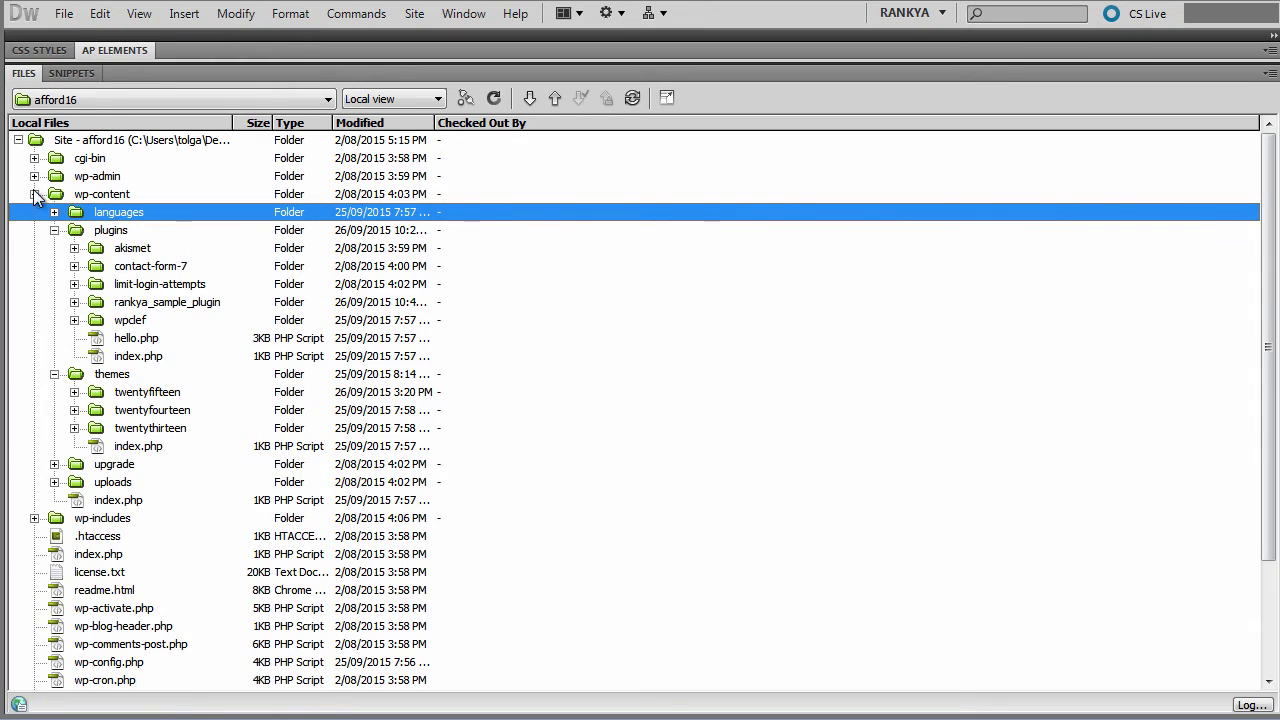
{"action": "left_click", "coordinate": [34, 194]}
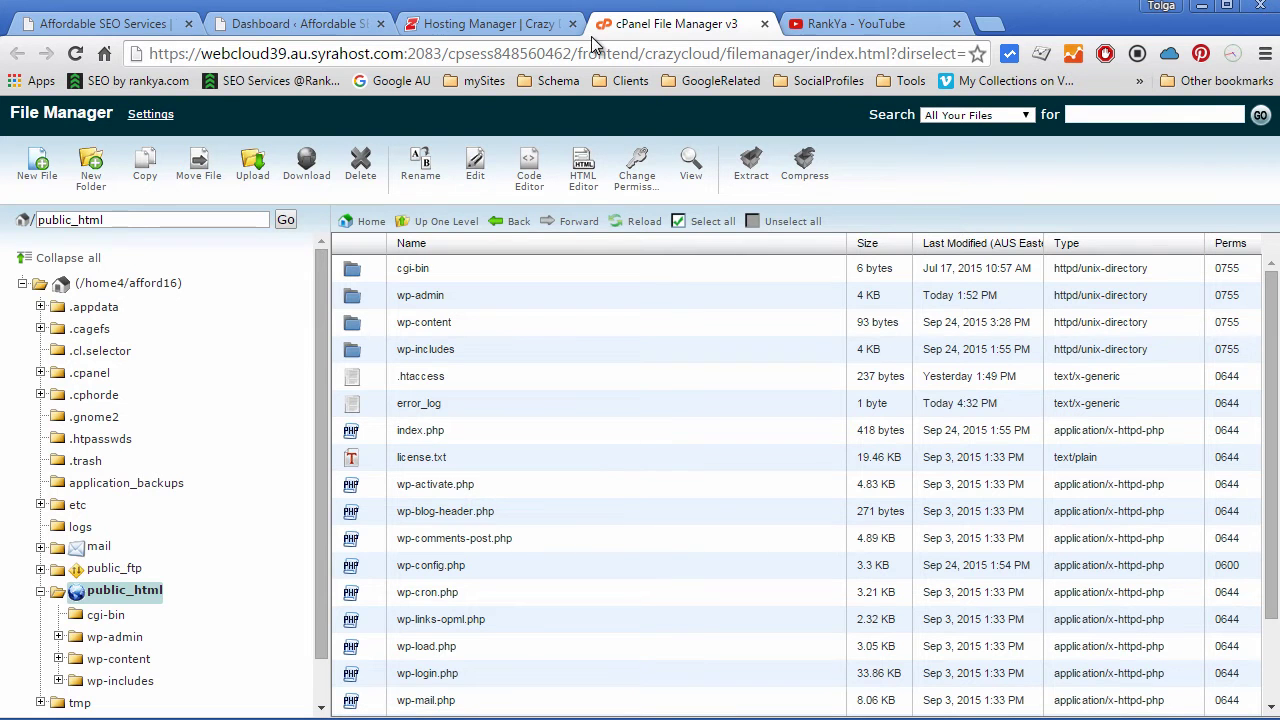
Step: Go through Hosting Manager's Databases to phpMyAdmin and list the afford16_wp1 tables
{"action": "left_click", "coordinate": [505, 24]}
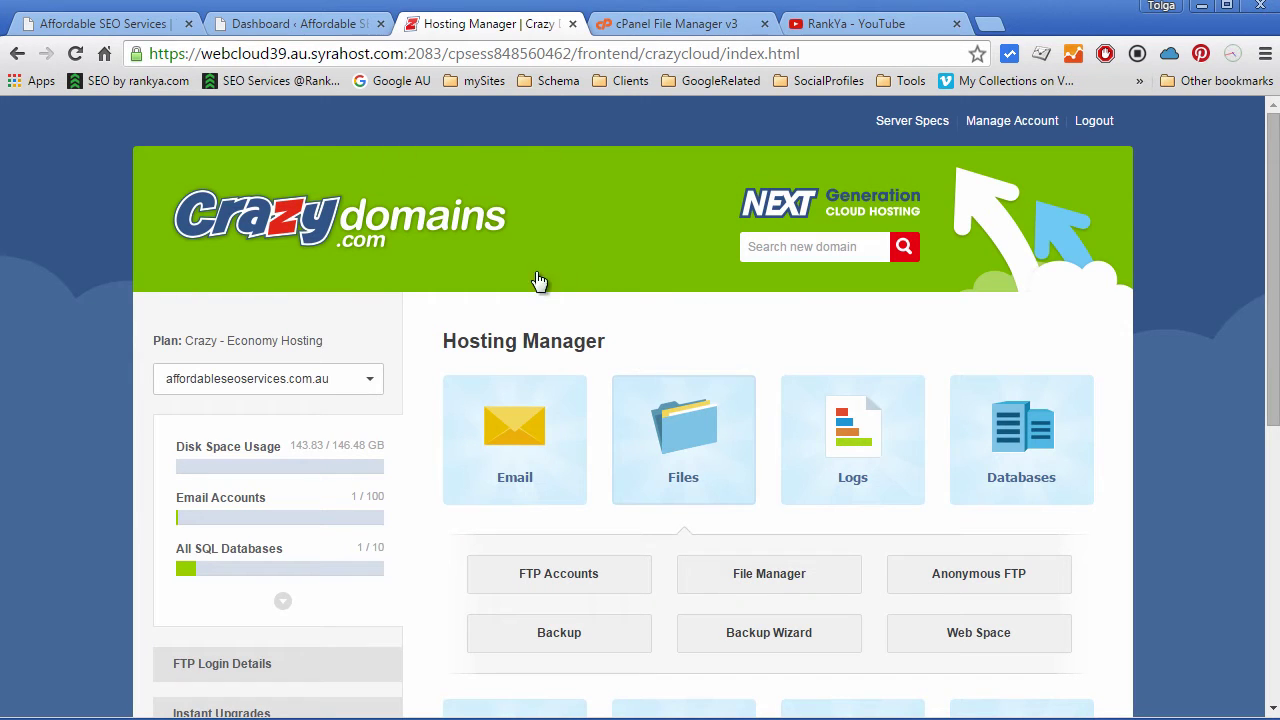
{"action": "left_click", "coordinate": [1017, 467]}
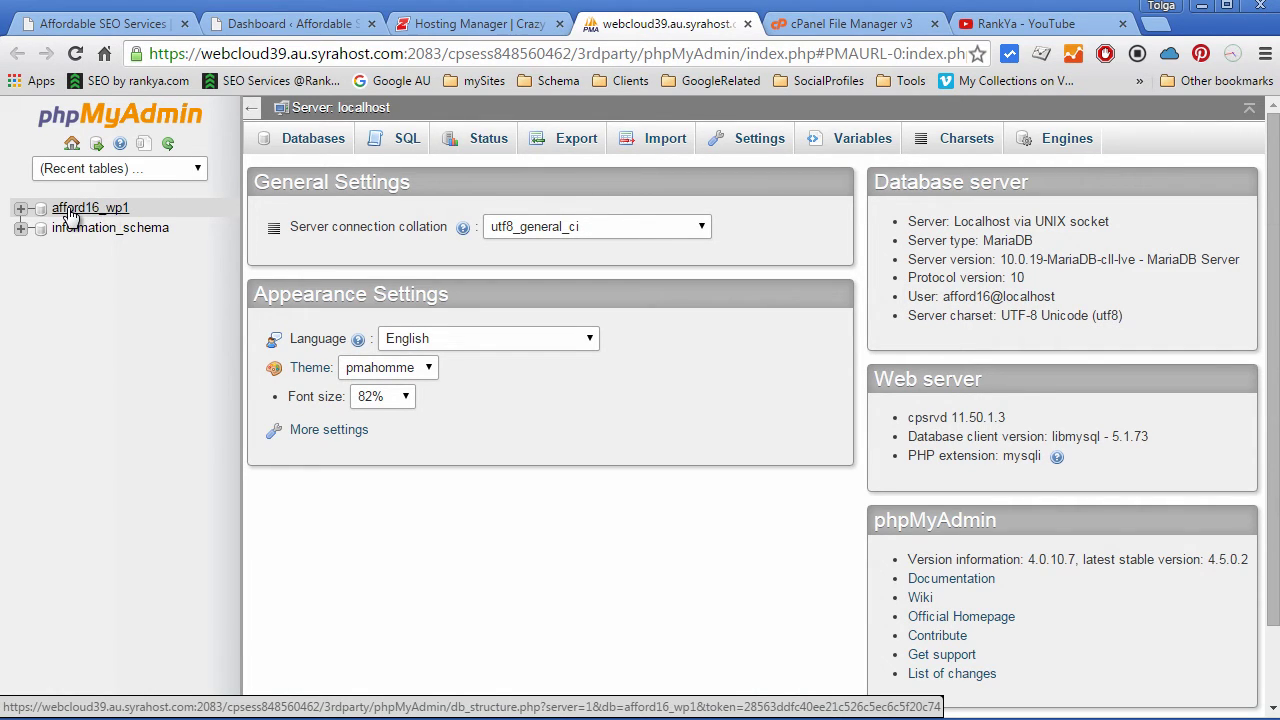
{"action": "left_click", "coordinate": [70, 212]}
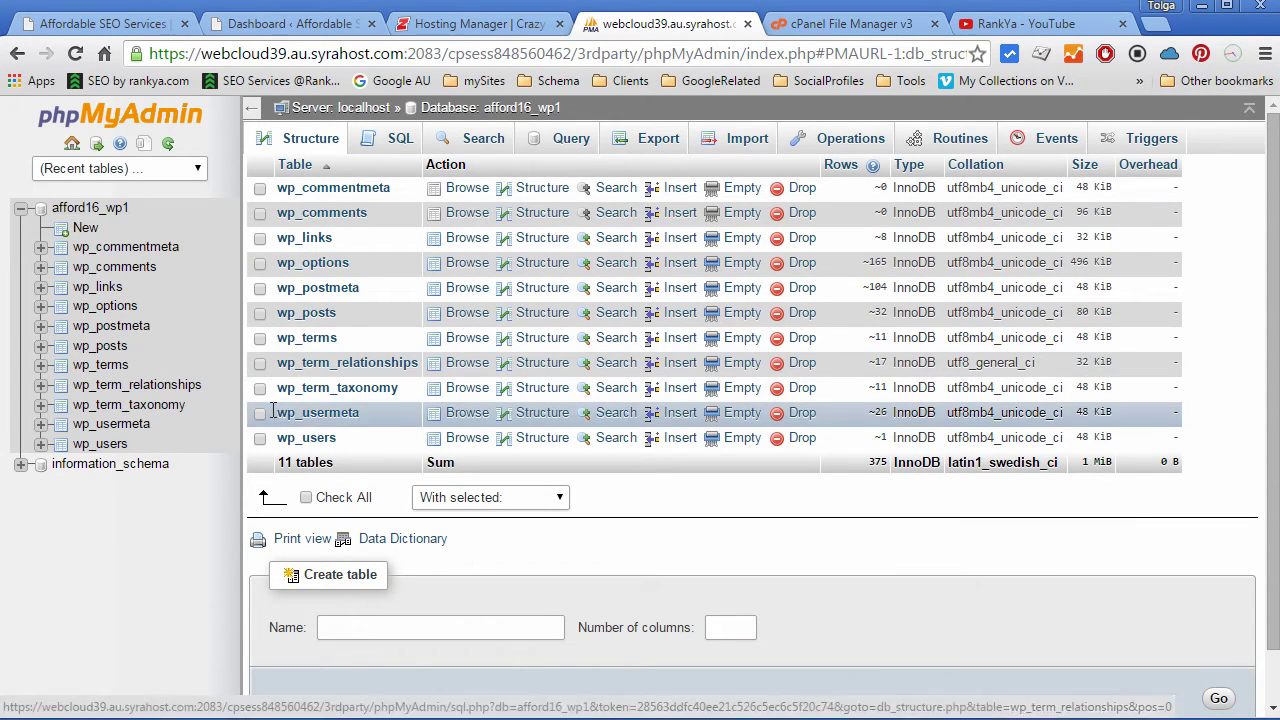
{"action": "left_click", "coordinate": [236, 23]}
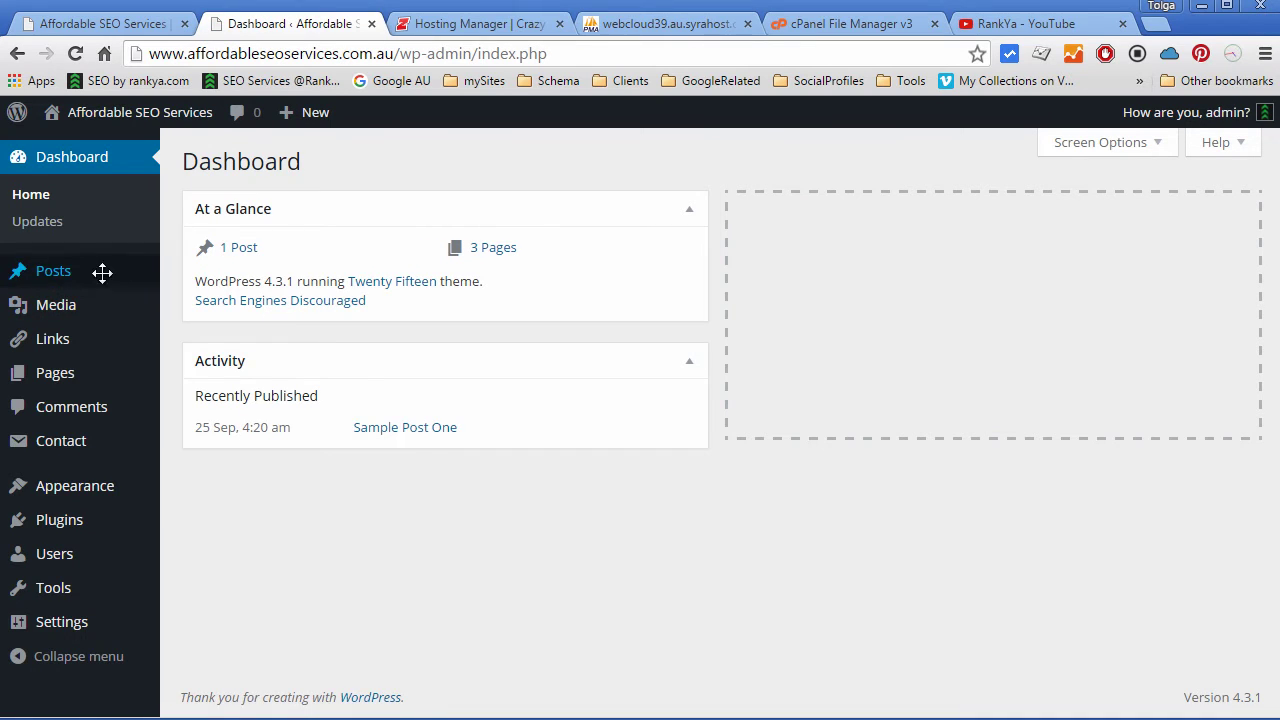
{"action": "mouse_move", "coordinate": [72, 282]}
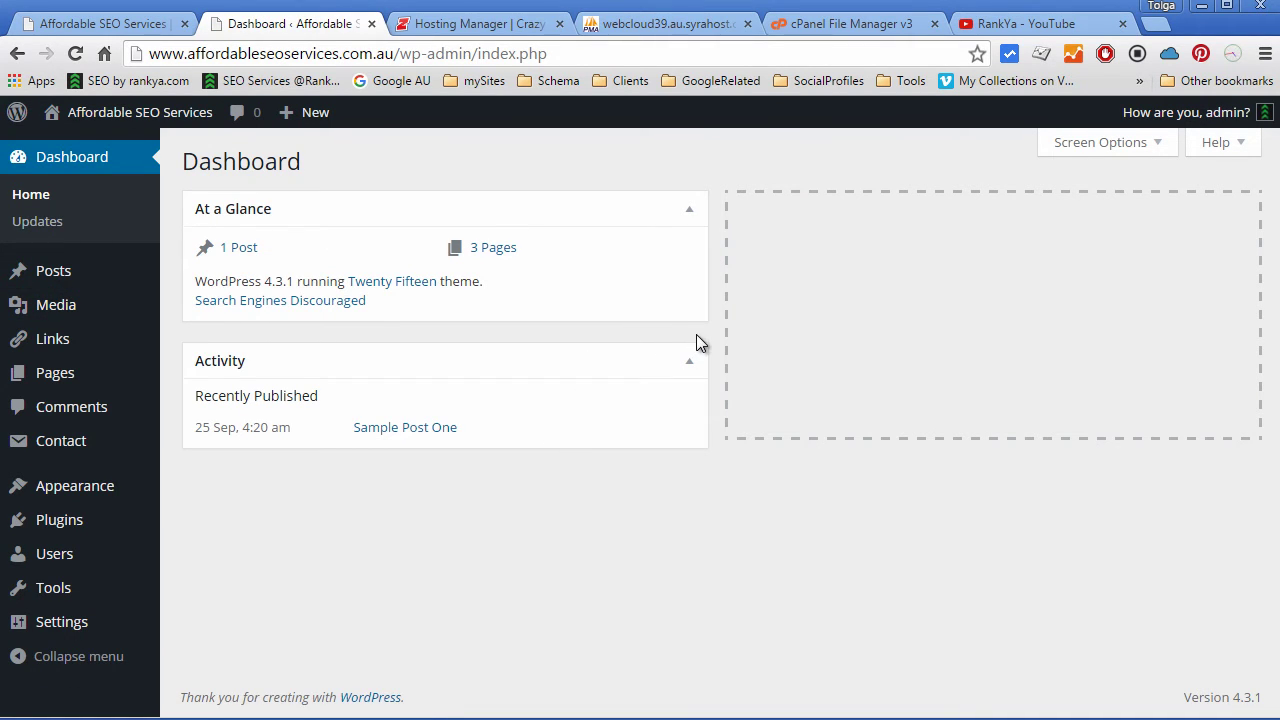
{"action": "left_click", "coordinate": [685, 26]}
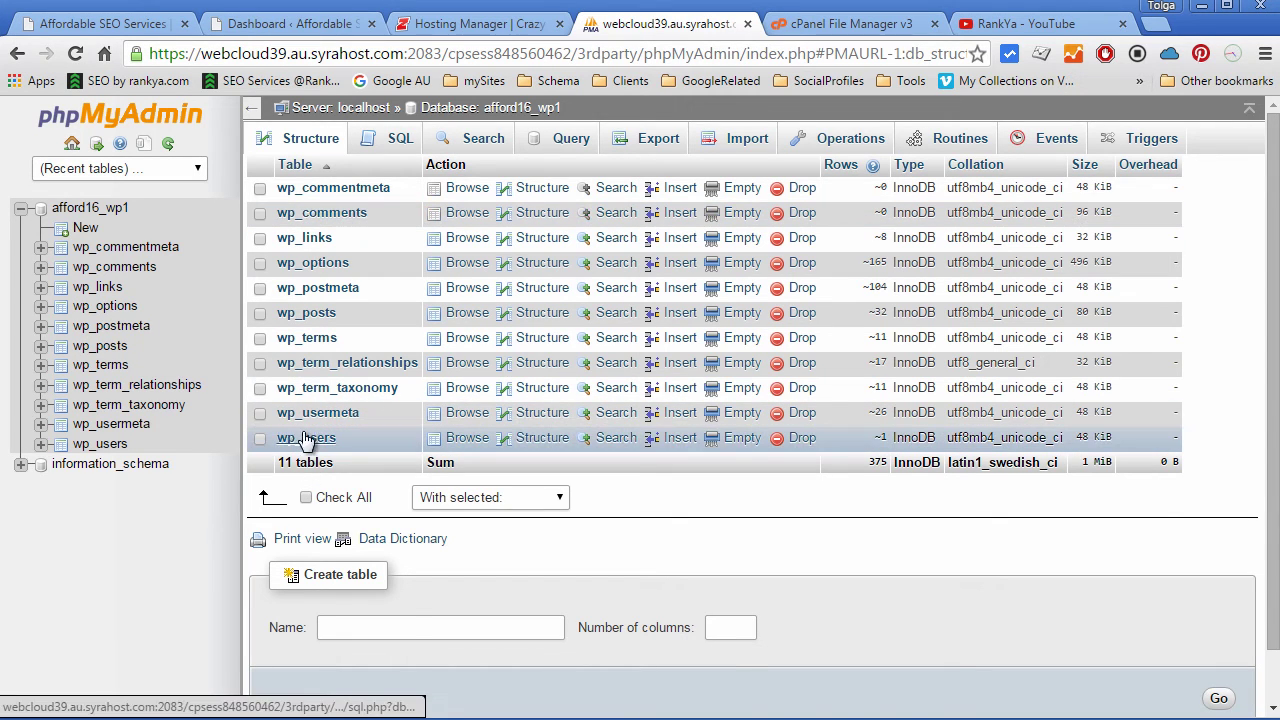
{"action": "left_click", "coordinate": [297, 26]}
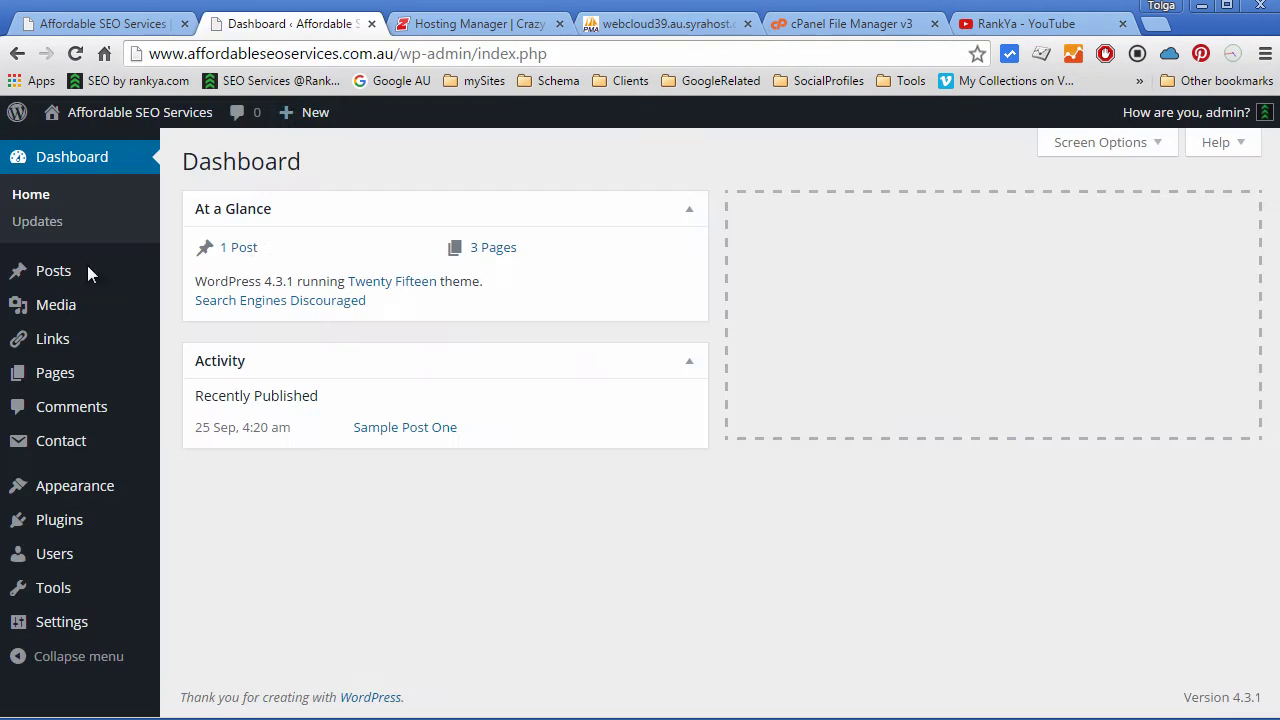
{"action": "left_click", "coordinate": [651, 30]}
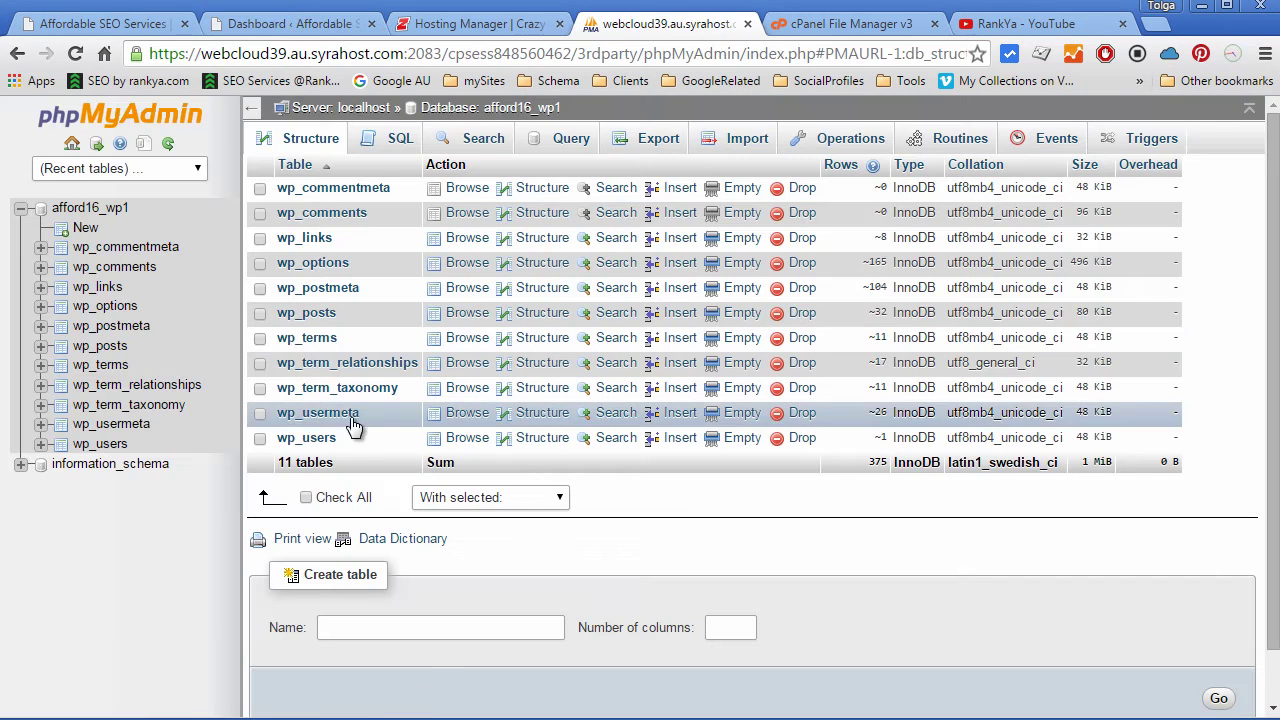
Step: Browse the wp_posts rows and view the About page's post_content without changing it
{"action": "left_click", "coordinate": [100, 350]}
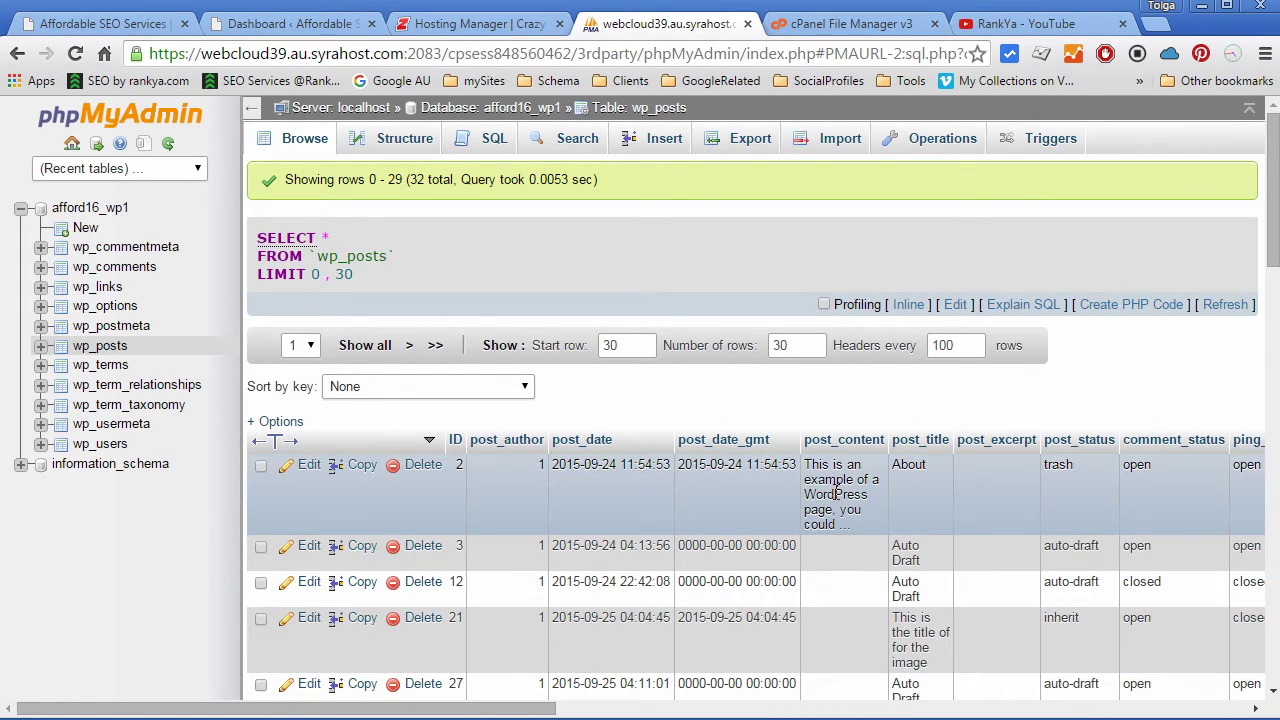
{"action": "double_click", "coordinate": [833, 495]}
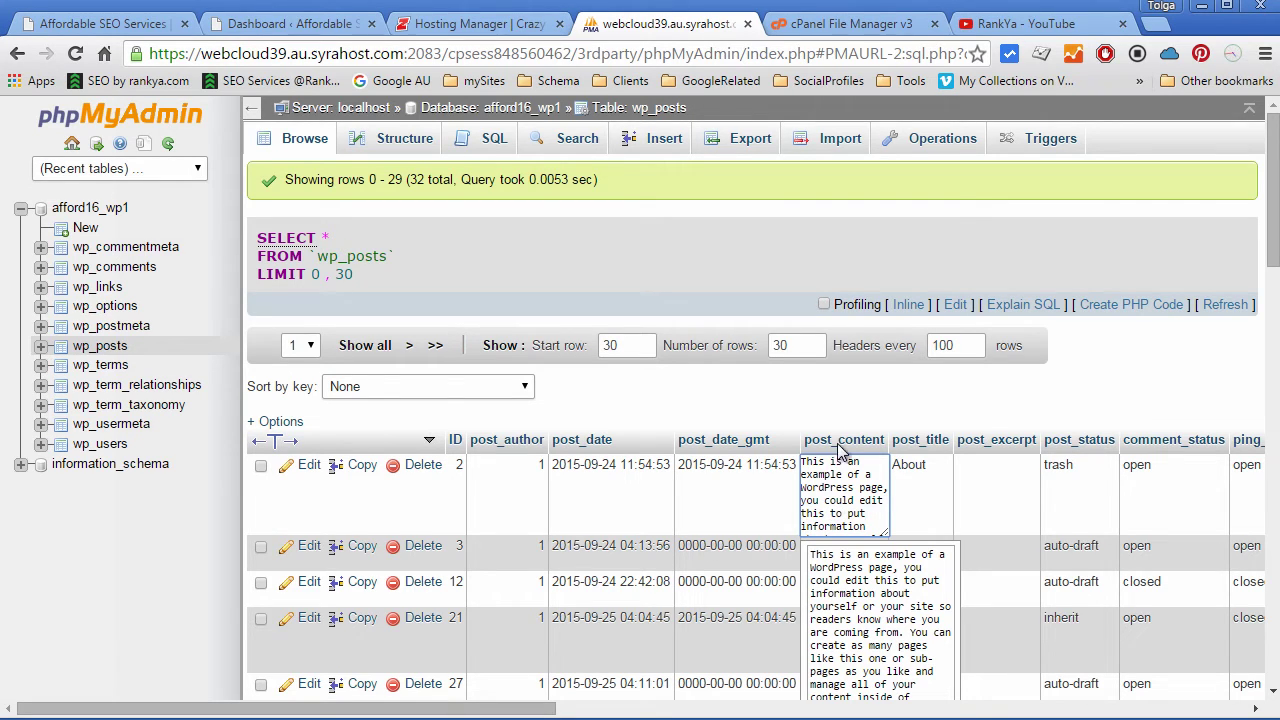
{"action": "left_click", "coordinate": [693, 252]}
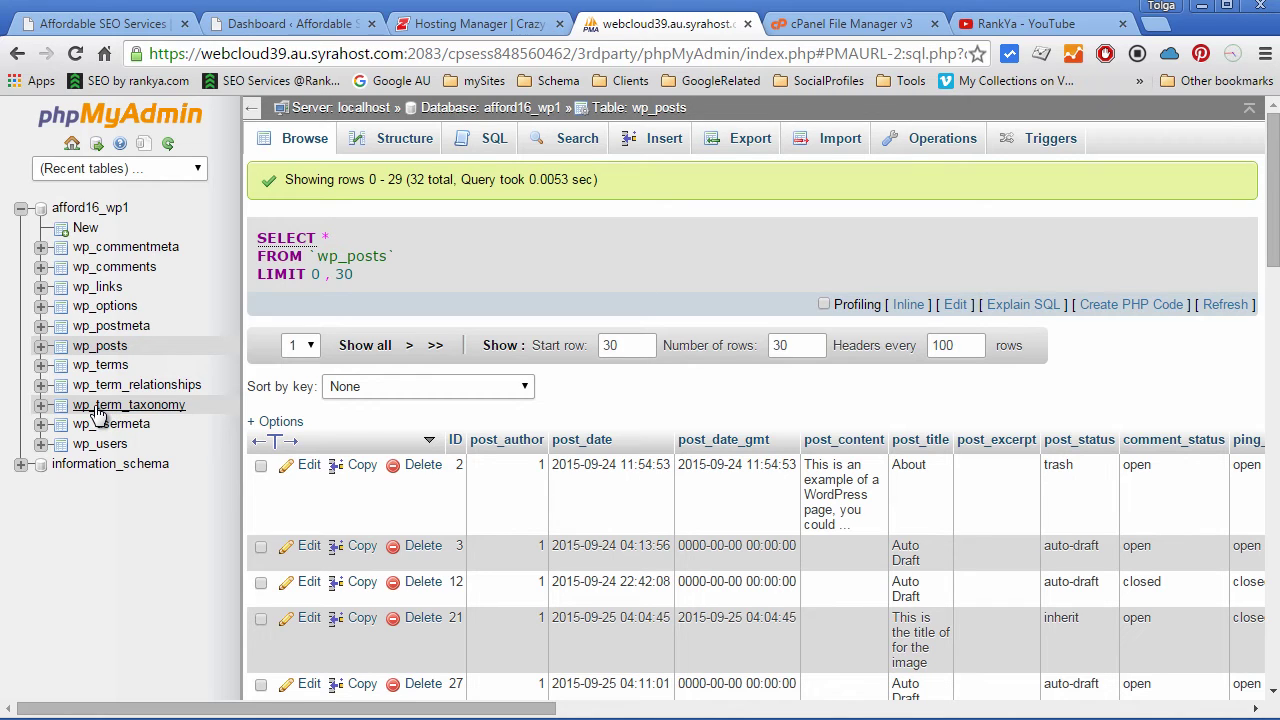
Step: Browse wp_term_taxonomy rows, view the wp_comments columns, then return to the afford16_wp1 overview
{"action": "left_click", "coordinate": [97, 413]}
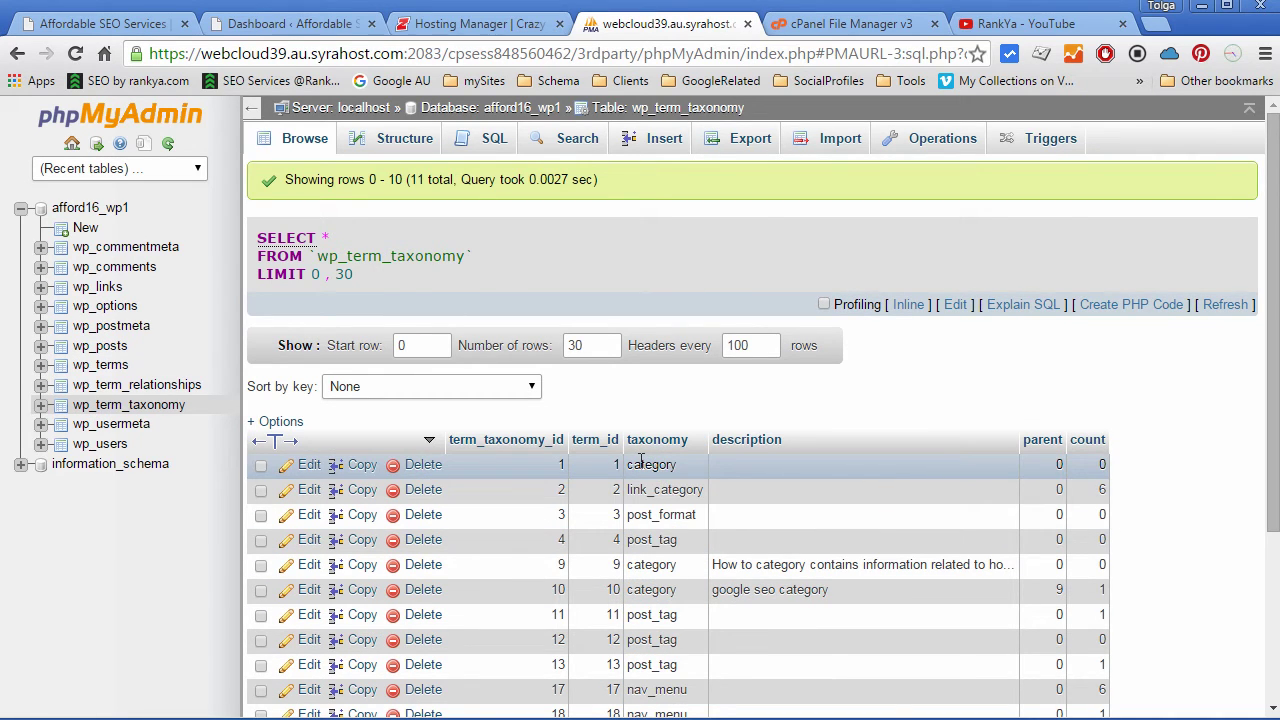
{"action": "left_click", "coordinate": [86, 272]}
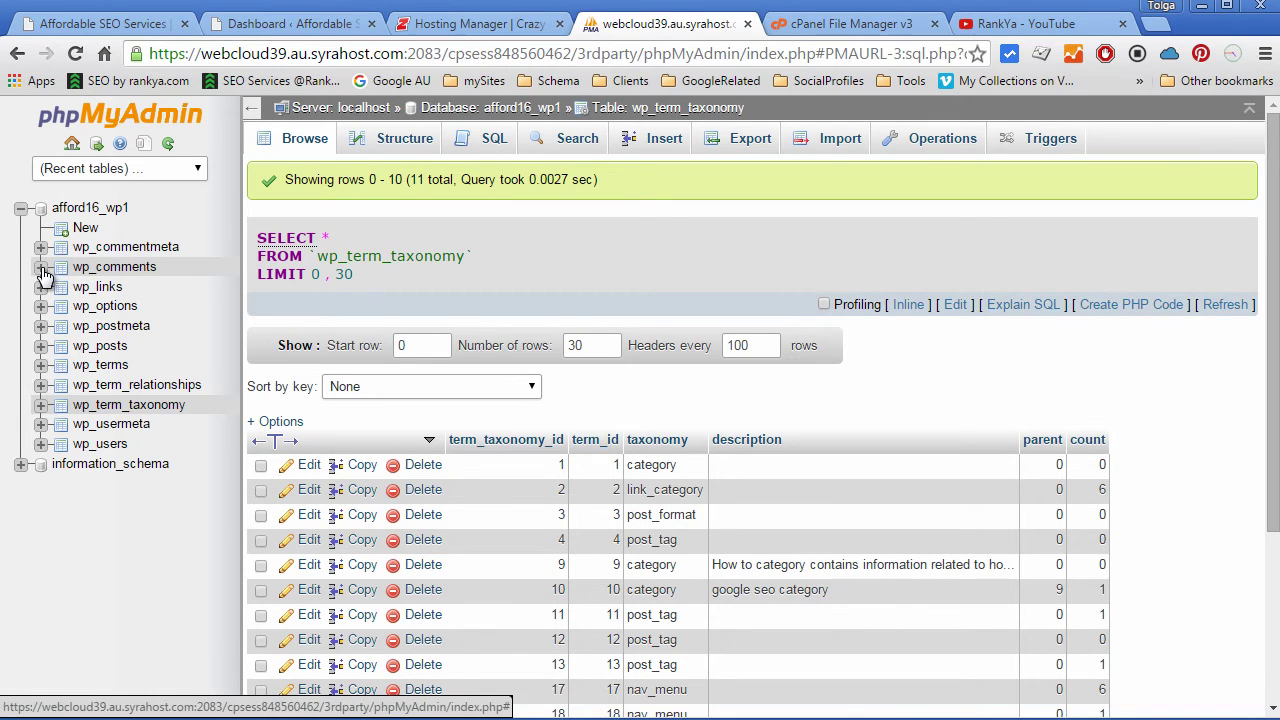
{"action": "left_click", "coordinate": [116, 287]}
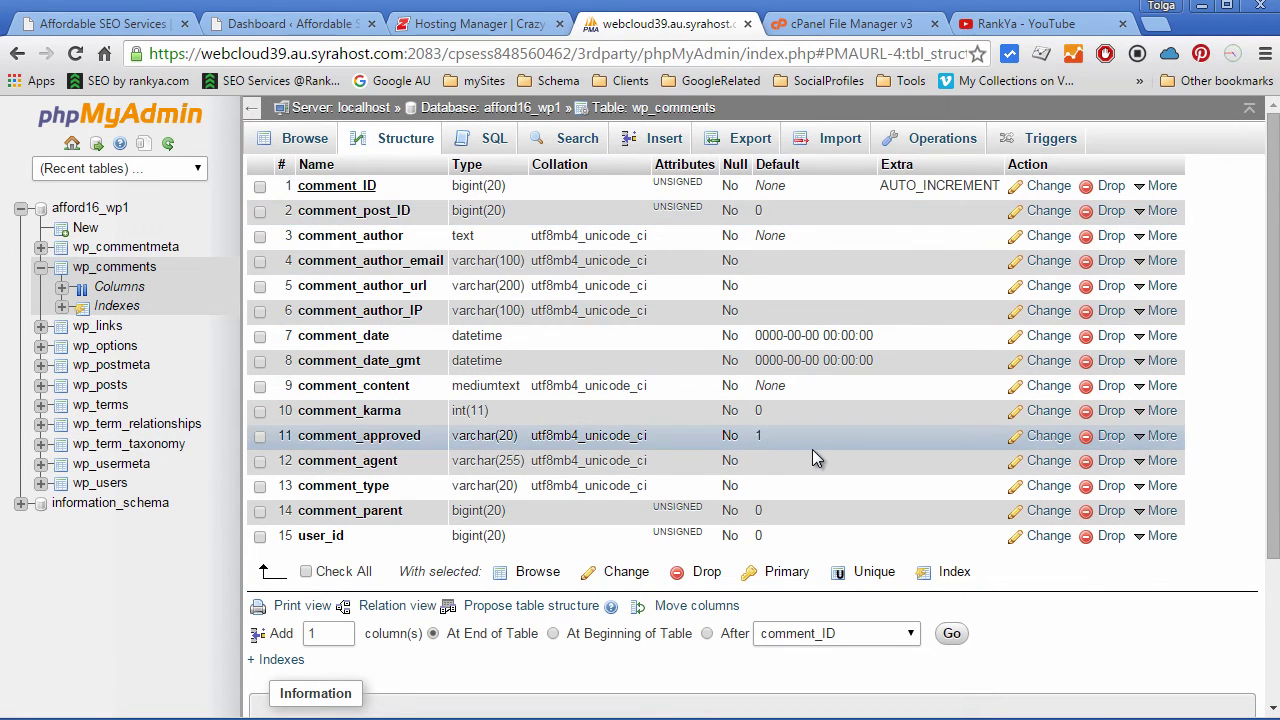
{"action": "left_click", "coordinate": [88, 207]}
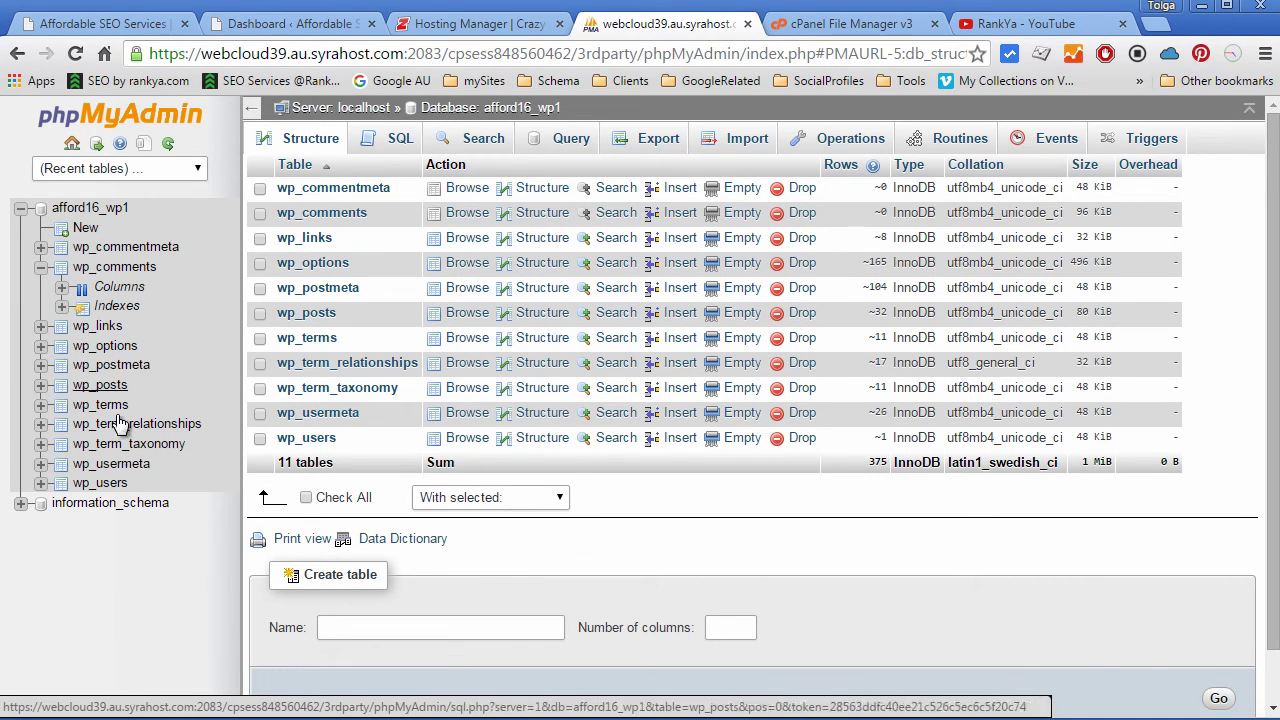
{"action": "left_click", "coordinate": [100, 485]}
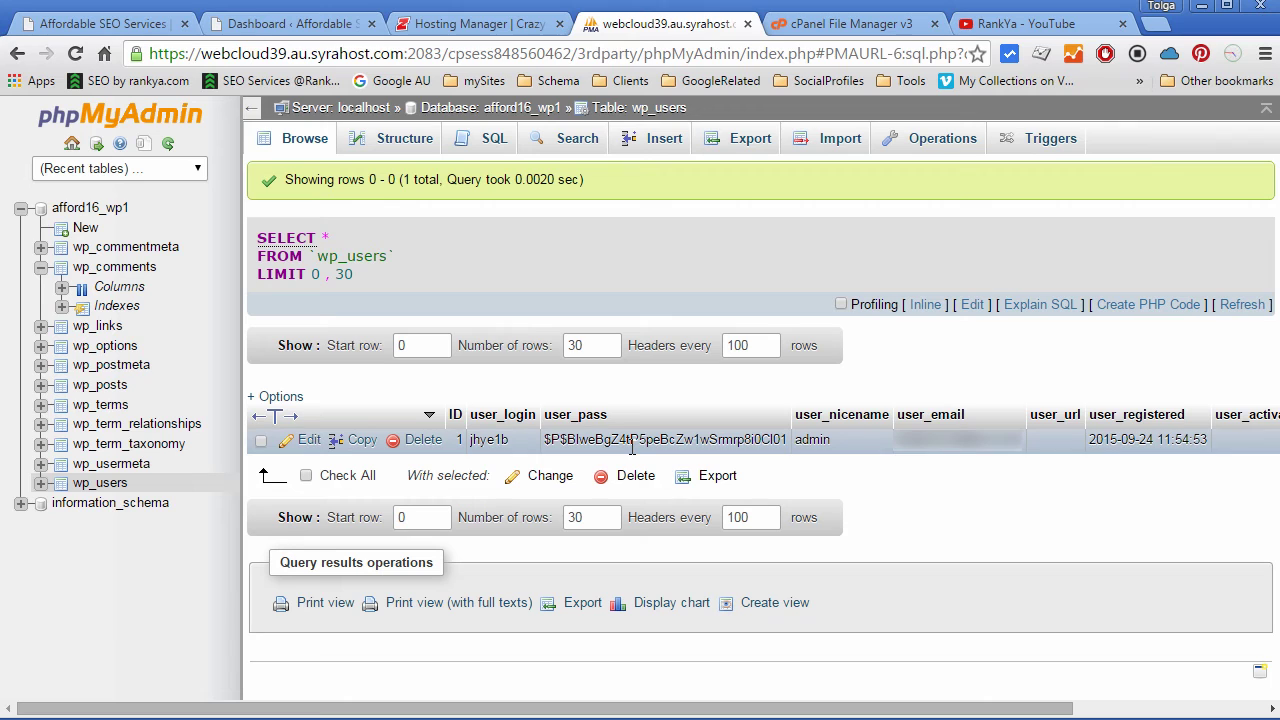
{"action": "left_click", "coordinate": [305, 440]}
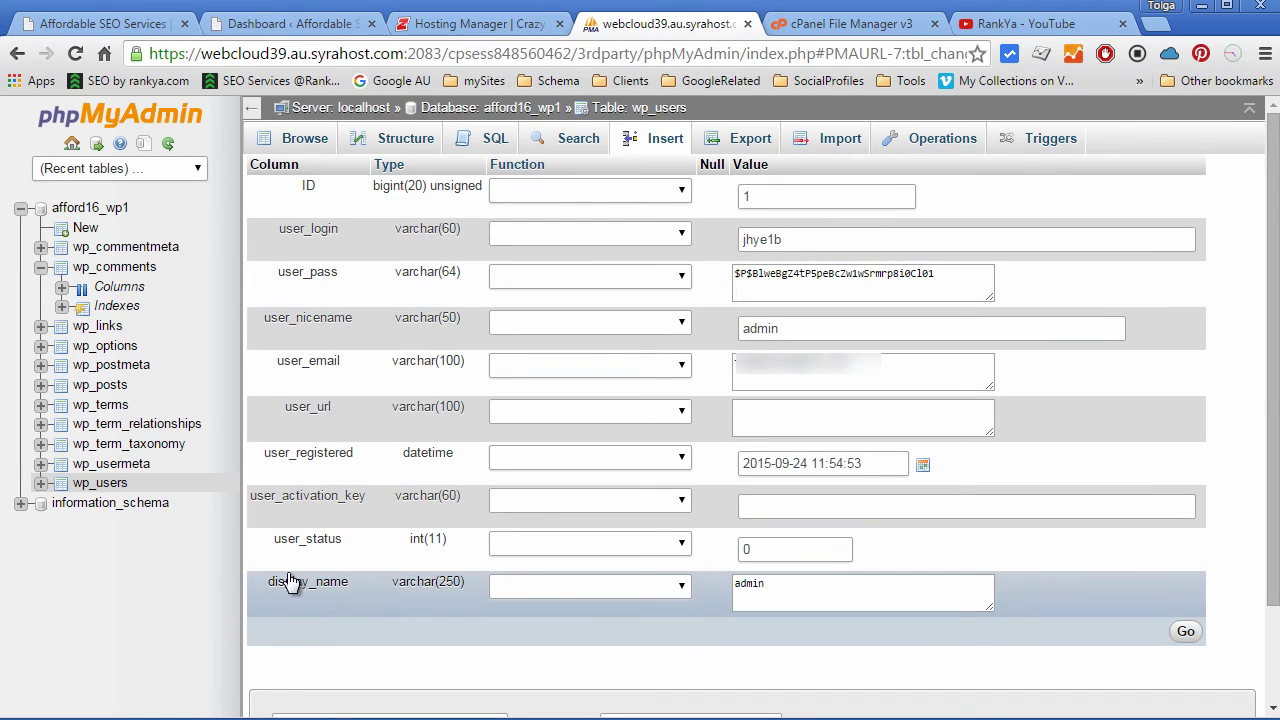
{"action": "left_click", "coordinate": [85, 208]}
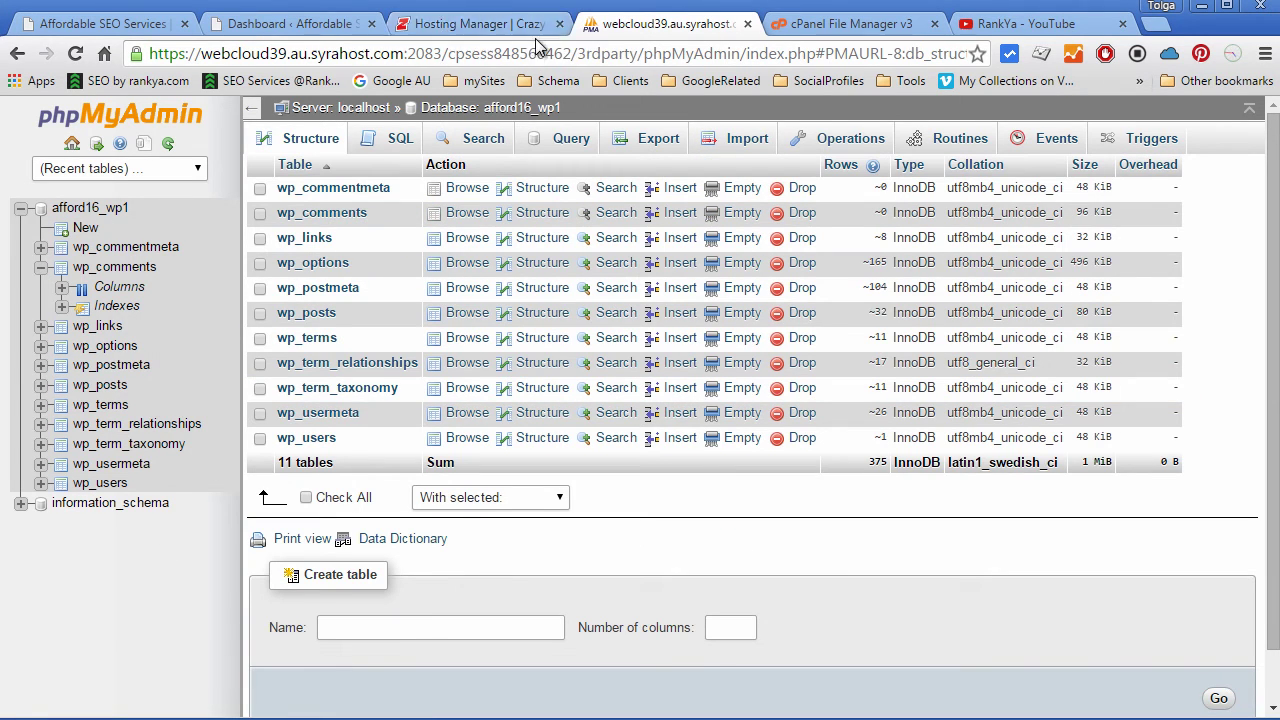
Step: Return to the public_html listing and bring up the context menu for wp-config.php
{"action": "left_click", "coordinate": [820, 27]}
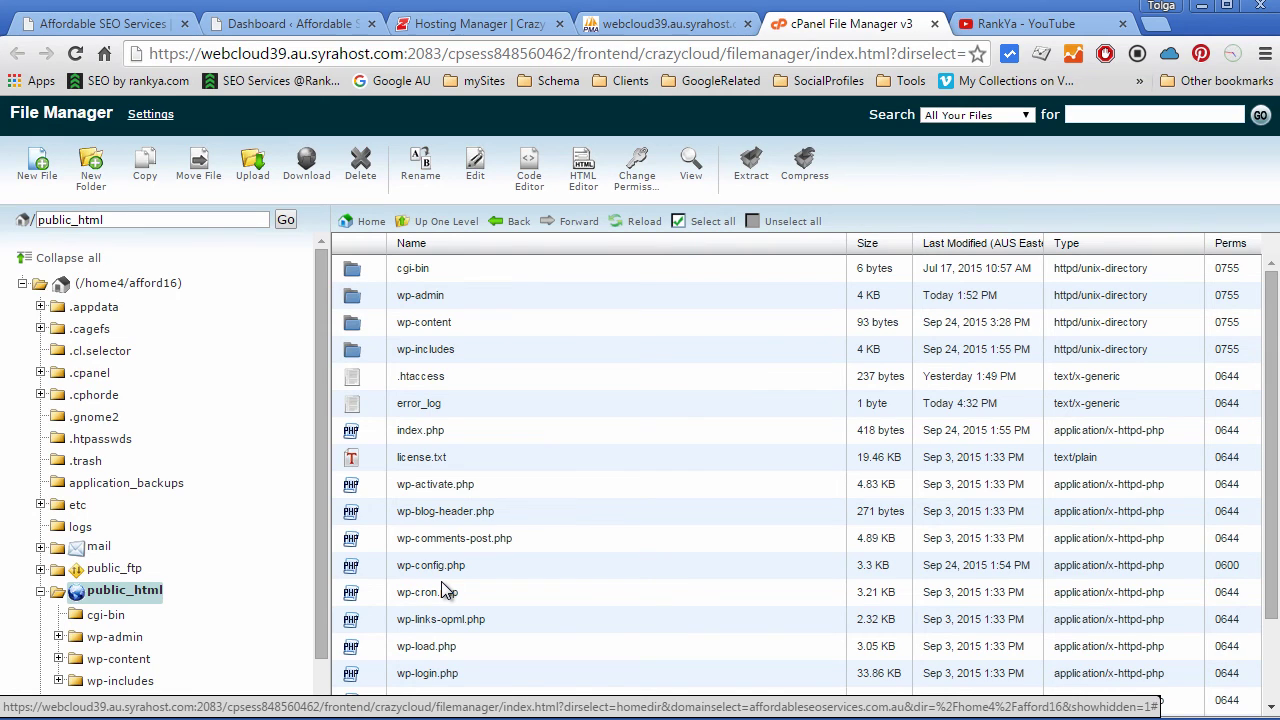
{"action": "right_click", "coordinate": [363, 570]}
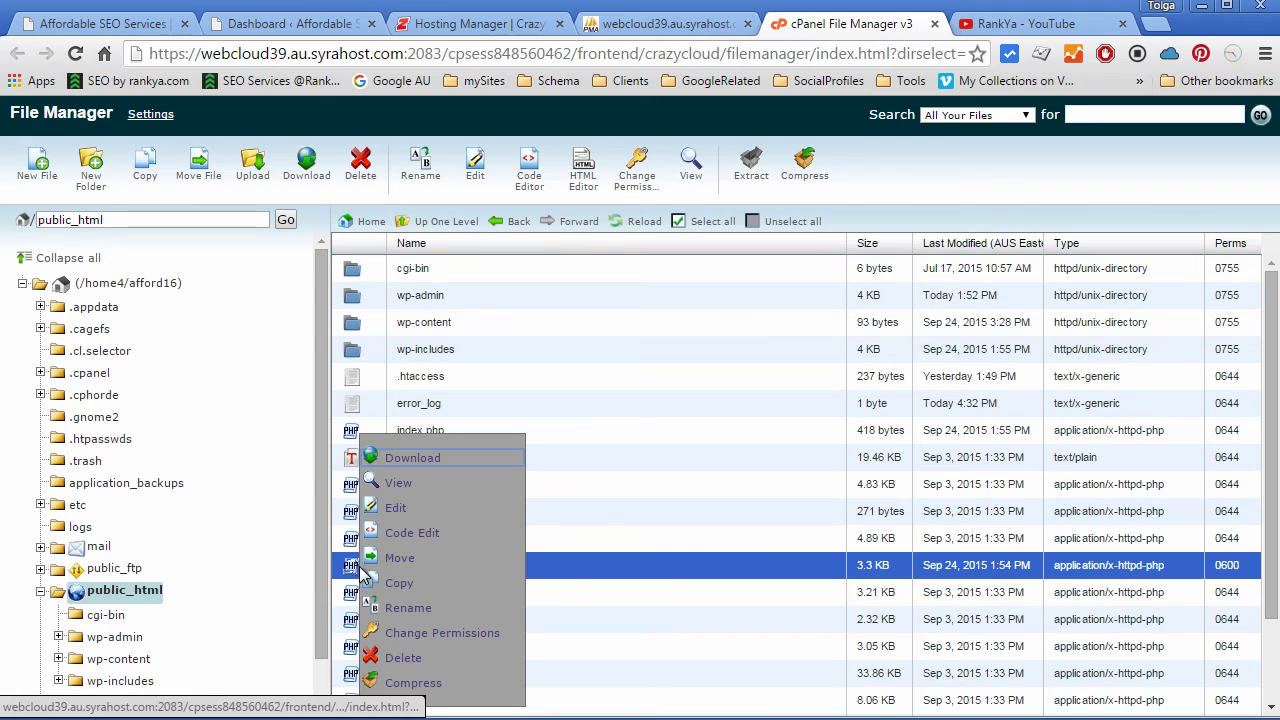
Step: Open wp-config.php in the editor and look over the database name and username settings
{"action": "left_click", "coordinate": [396, 510]}
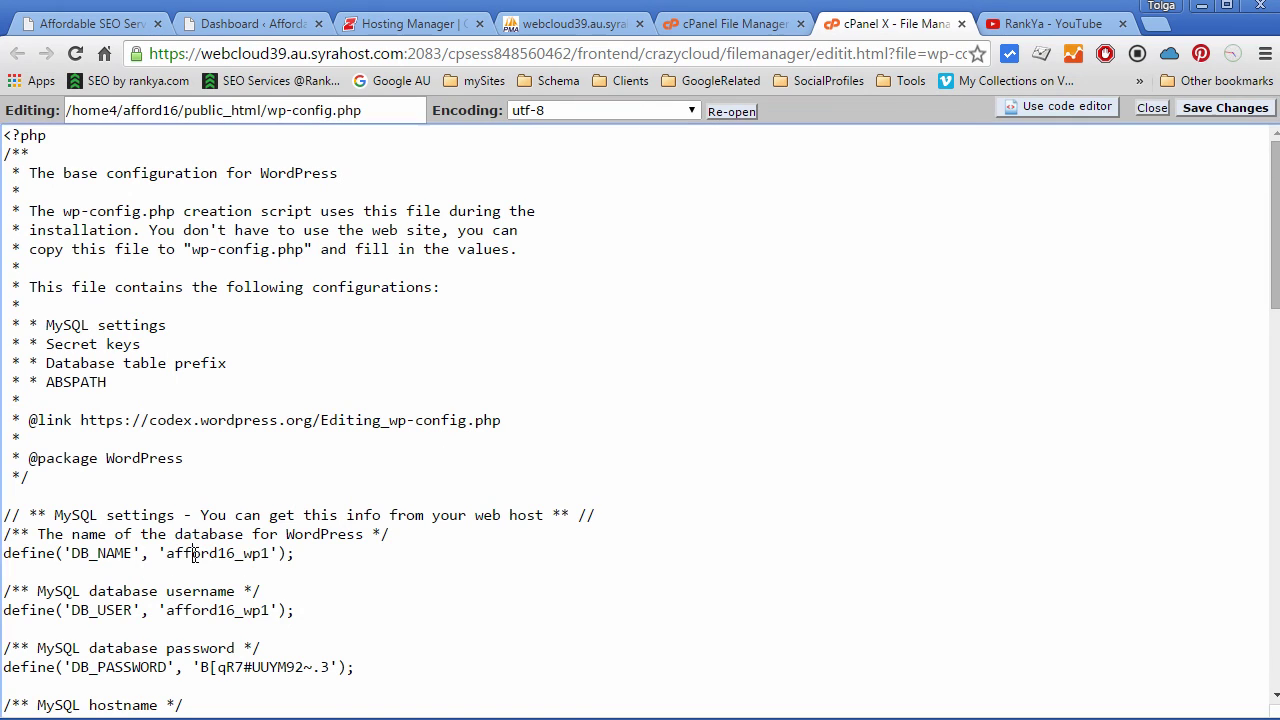
{"action": "double_click", "coordinate": [185, 556]}
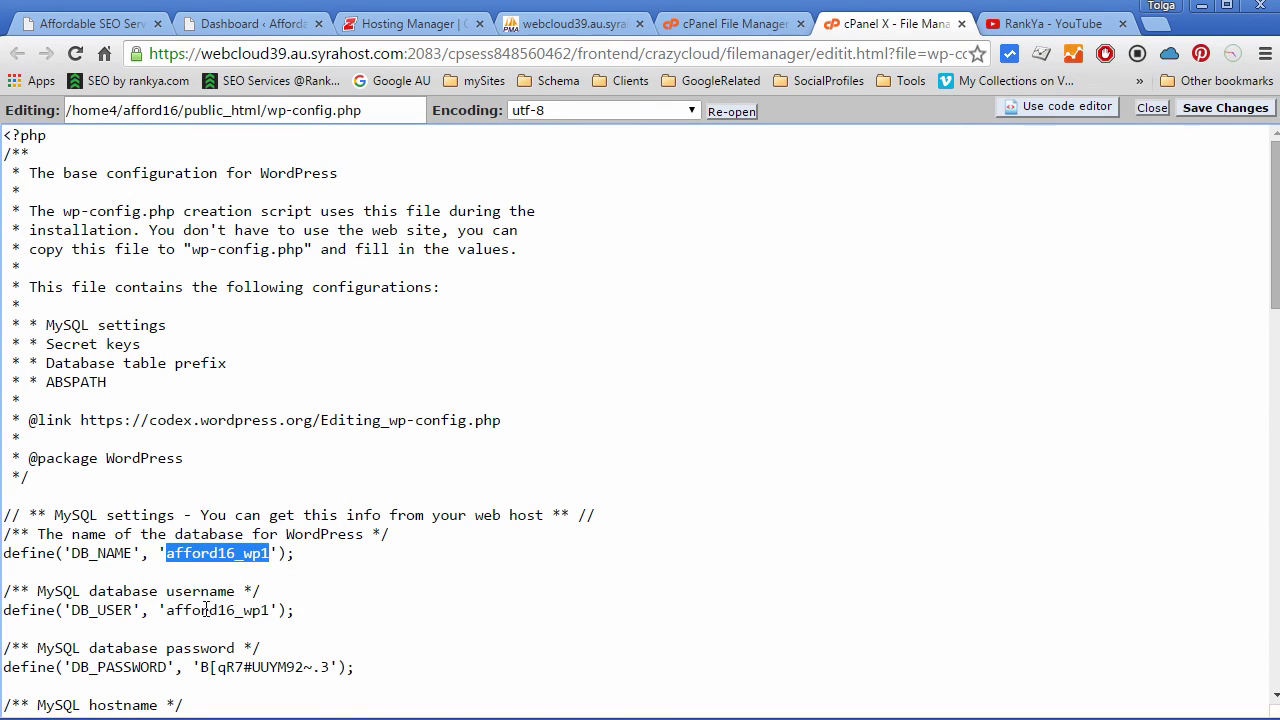
{"action": "double_click", "coordinate": [206, 610]}
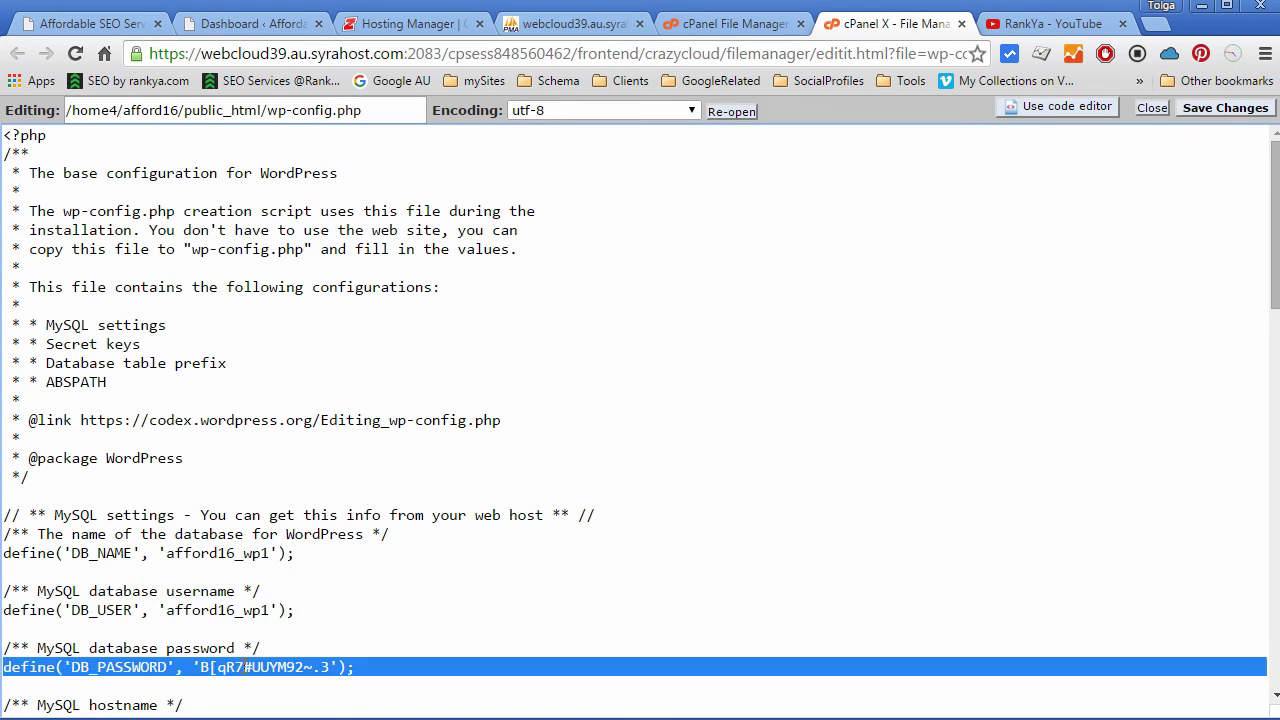
{"action": "left_click", "coordinate": [252, 625]}
{"action": "scroll", "coordinate": [210, 552], "scroll_direction": "down", "scroll_amount": 7}
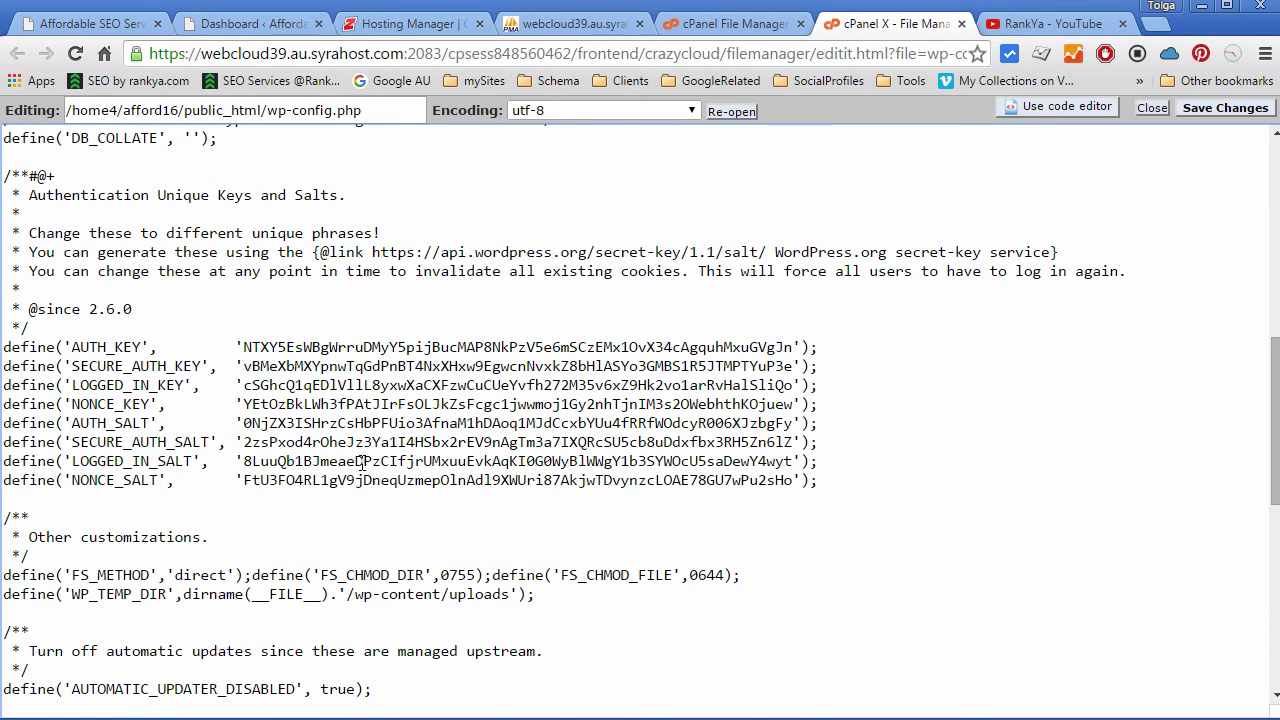
{"action": "scroll", "coordinate": [362, 463], "scroll_direction": "down", "scroll_amount": 2}
{"action": "scroll", "coordinate": [362, 463], "scroll_direction": "down", "scroll_amount": 4}
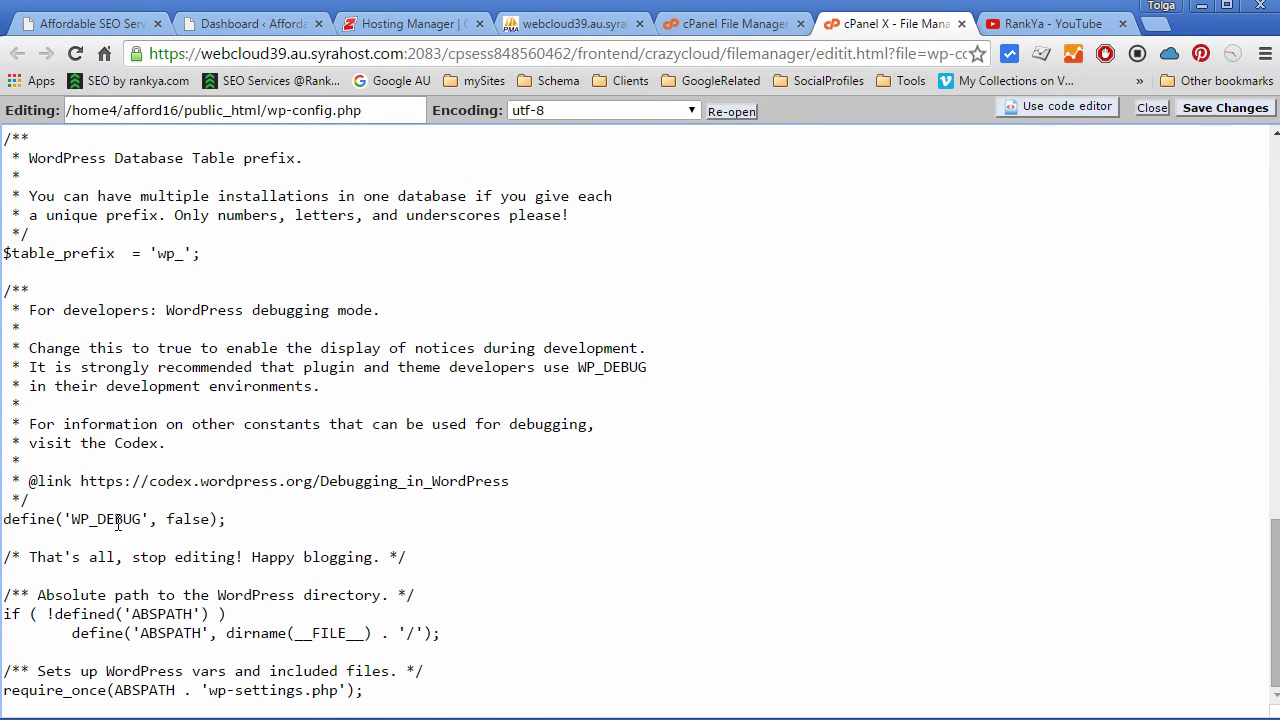
Step: Change the WP_DEBUG value from false to true, then switch to the YouTube channel page
{"action": "double_click", "coordinate": [175, 522]}
{"action": "type", "text": "treu"}
{"action": "key", "text": "BackSpace"}
{"action": "key", "text": "BackSpace"}
{"action": "type", "text": "ue"}
{"action": "left_click", "coordinate": [1005, 22]}
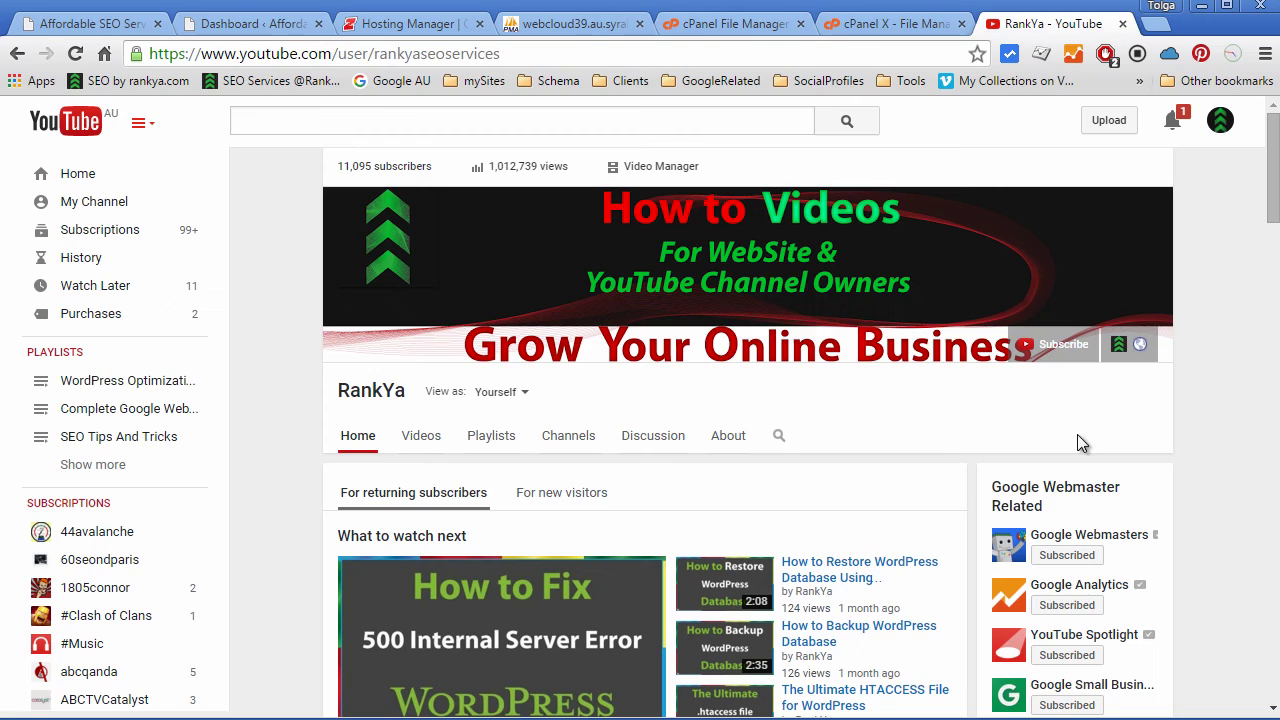